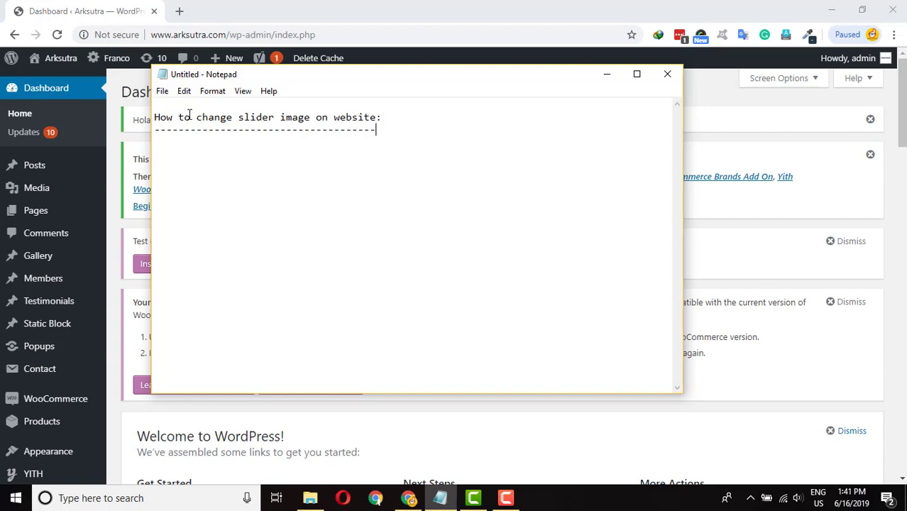
Move the Notepad window aside, return to the WordPress dashboard and open the Slider Revolution plugin page.
{"action": "left_click_drag", "start_coordinate": [271, 78], "coordinate": [416, 99]}
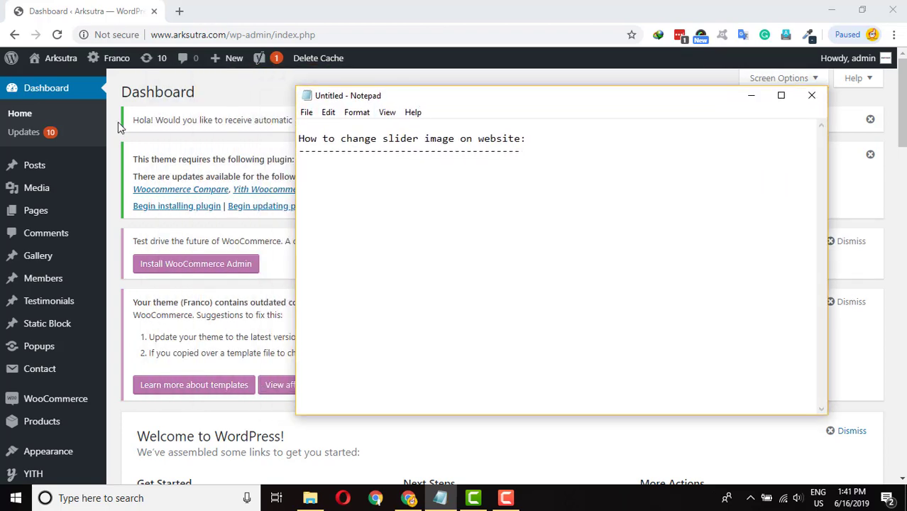
{"action": "scroll", "coordinate": [102, 121], "scroll_direction": "down", "scroll_amount": 2}
{"action": "scroll", "coordinate": [102, 121], "scroll_direction": "up", "scroll_amount": 2}
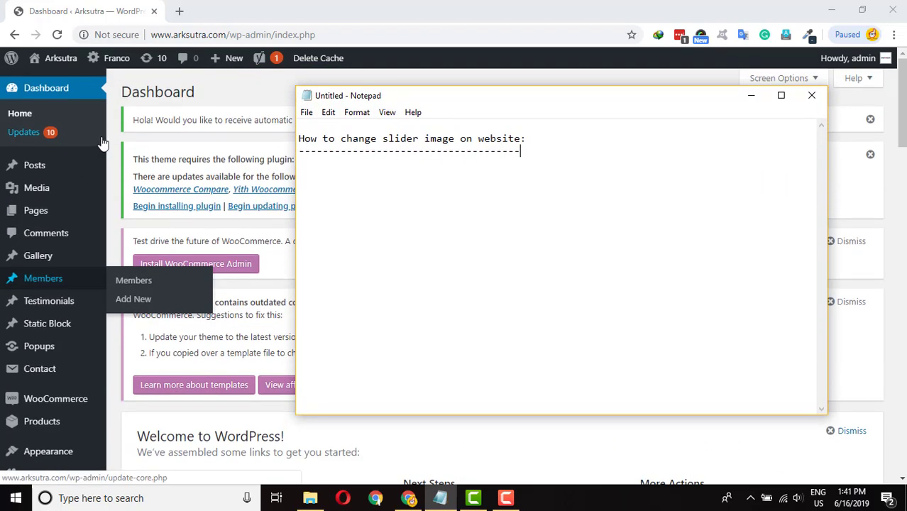
{"action": "left_click", "coordinate": [114, 139]}
{"action": "scroll", "coordinate": [114, 177], "scroll_direction": "down", "scroll_amount": 2}
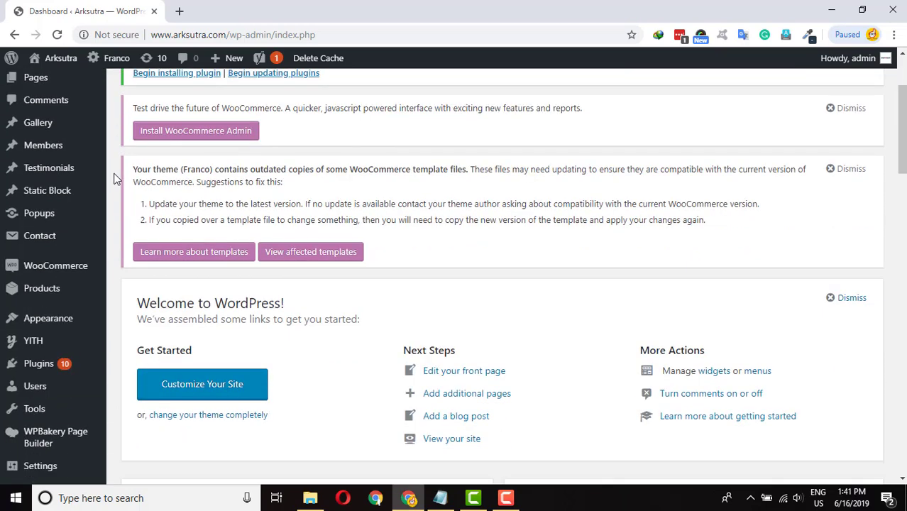
{"action": "scroll", "coordinate": [114, 177], "scroll_direction": "down", "scroll_amount": 5}
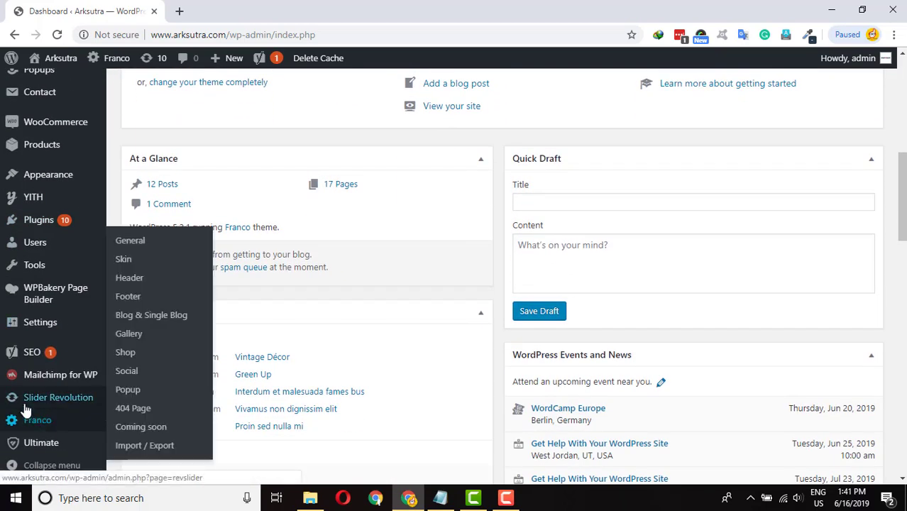
{"action": "mouse_move", "coordinate": [28, 400]}
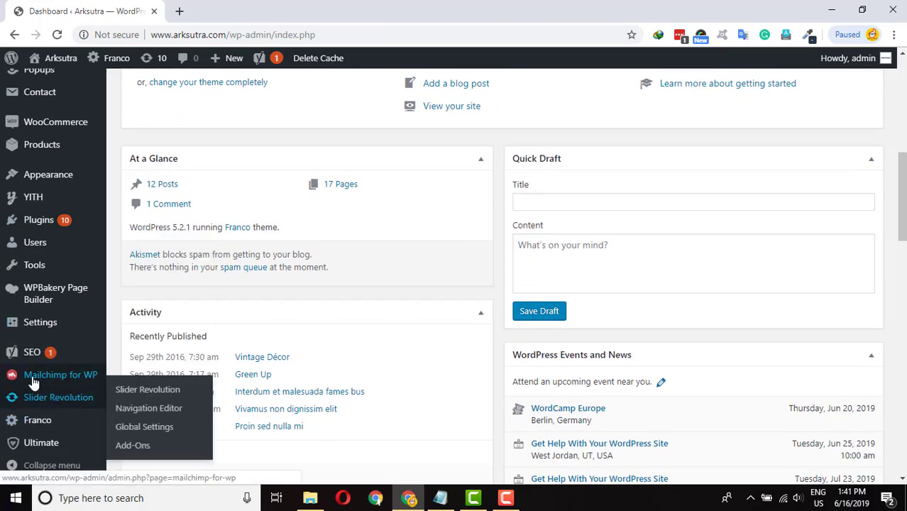
{"action": "mouse_move", "coordinate": [61, 389]}
{"action": "mouse_move", "coordinate": [74, 408]}
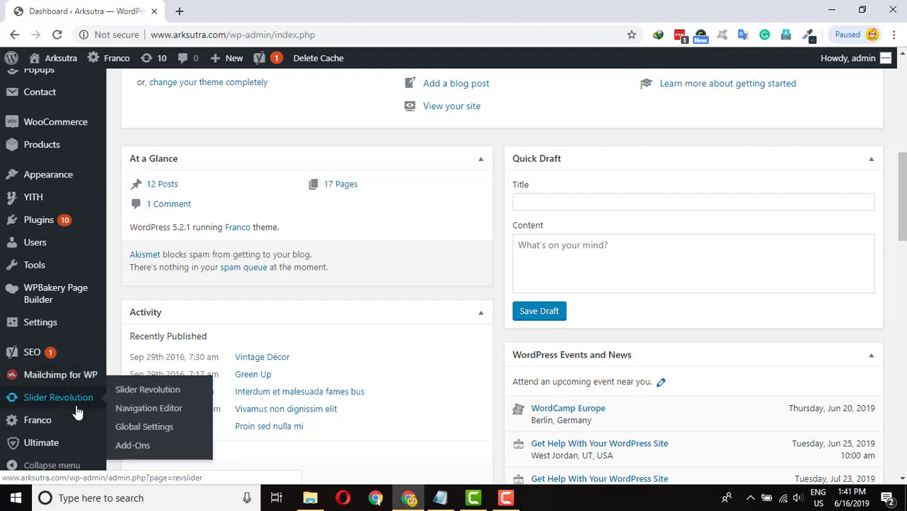
{"action": "left_click", "coordinate": [41, 402]}
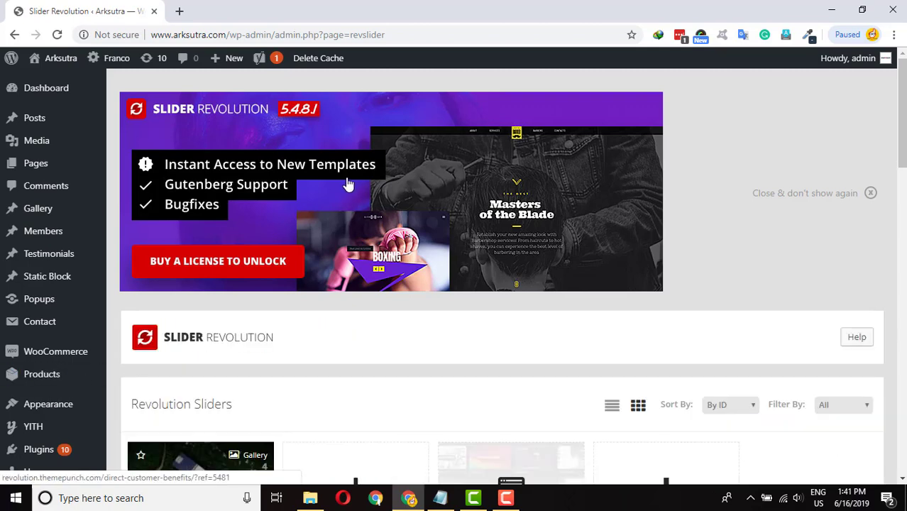
Open the "home 3" slider in the slide editor and bring its slide thumbnails into view.
{"action": "scroll", "coordinate": [348, 185], "scroll_direction": "down", "scroll_amount": 3}
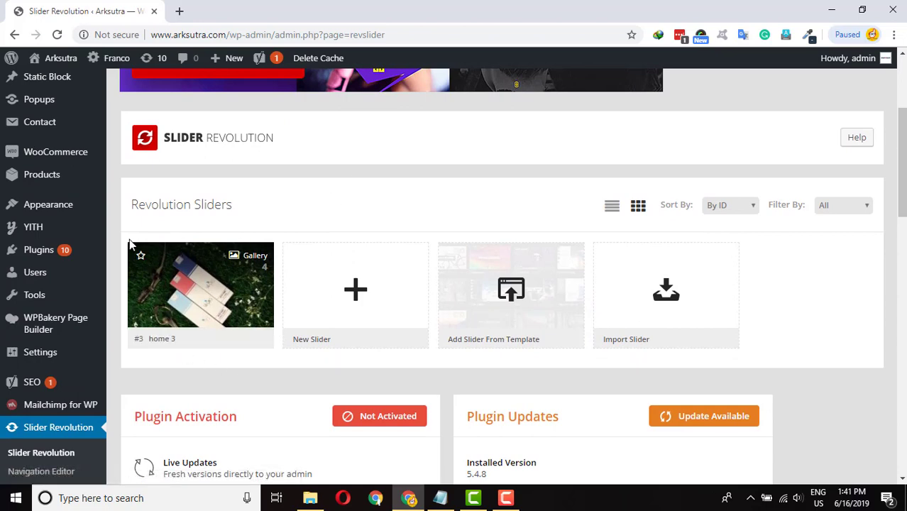
{"action": "mouse_move", "coordinate": [235, 322]}
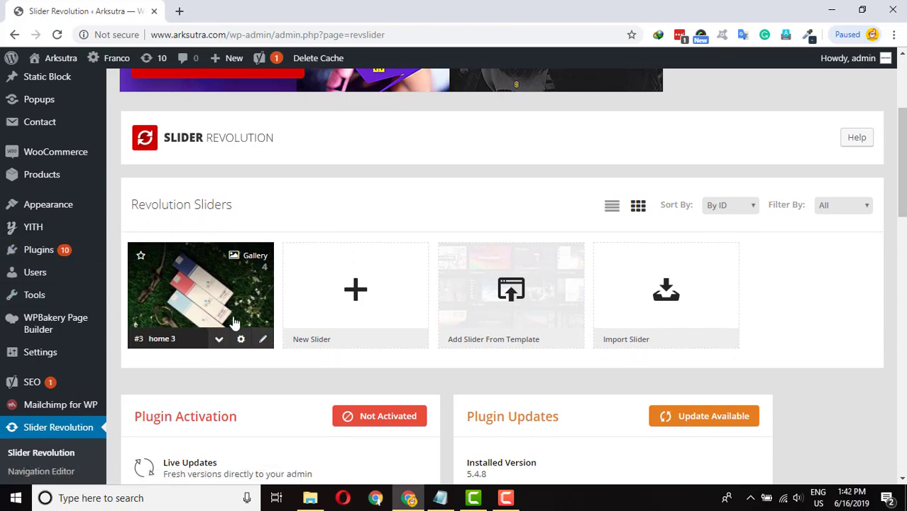
{"action": "left_click", "coordinate": [190, 297]}
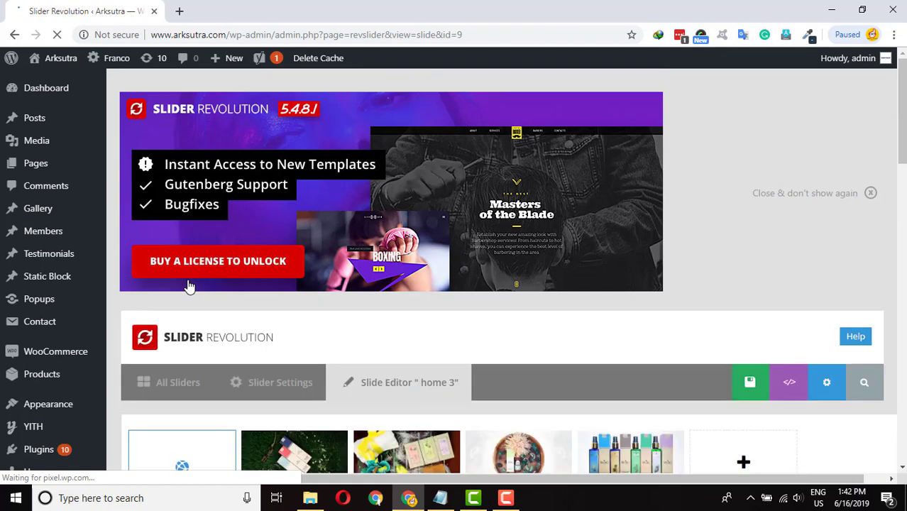
{"action": "scroll", "coordinate": [188, 286], "scroll_direction": "down", "scroll_amount": 2}
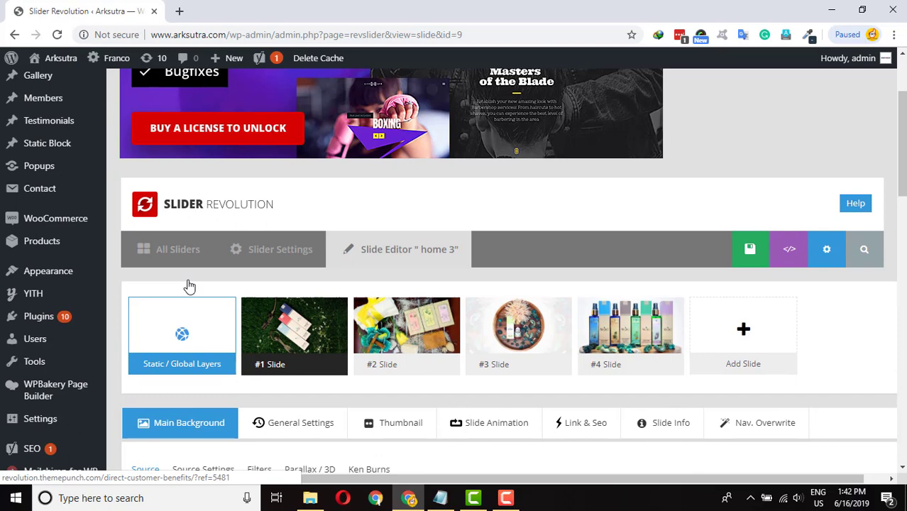
{"action": "mouse_move", "coordinate": [306, 335]}
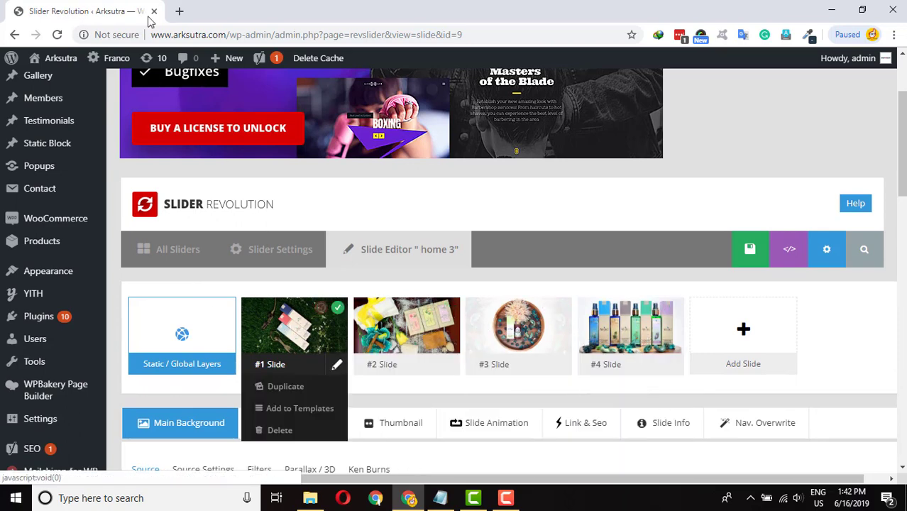
Open the live site arksutra.com in a new browser tab.
{"action": "left_click", "coordinate": [179, 11]}
{"action": "type", "text": "ar"}
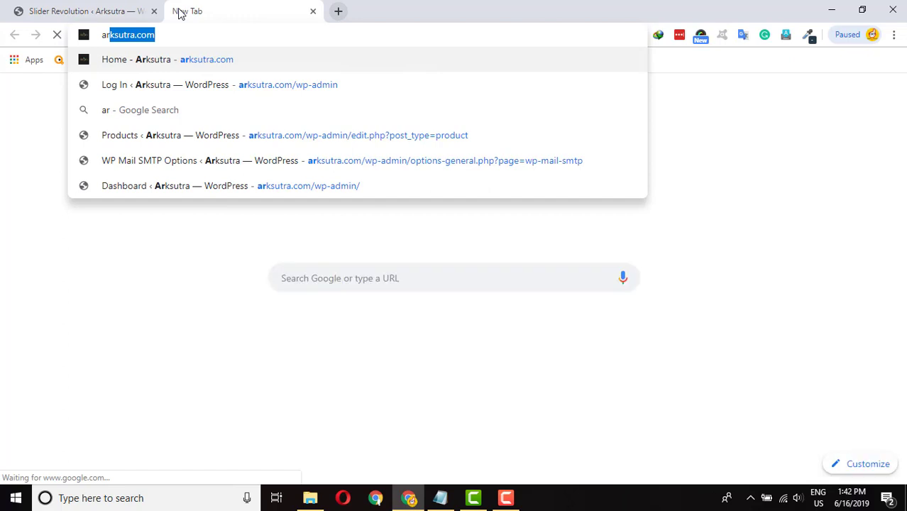
{"action": "key", "text": "Return"}
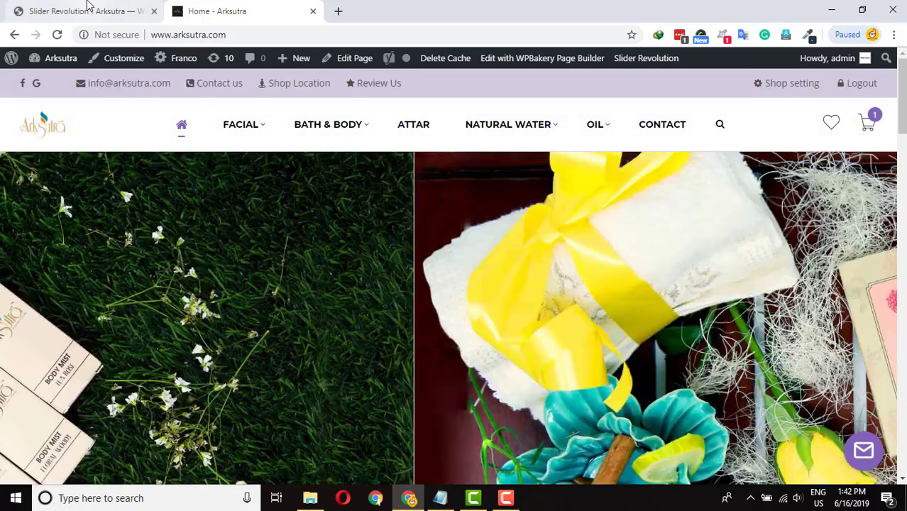
Compare the slide thumbnails in the "home 3" editor with the slider images on the live homepage.
{"action": "left_click", "coordinate": [88, 10]}
{"action": "mouse_move", "coordinate": [281, 346]}
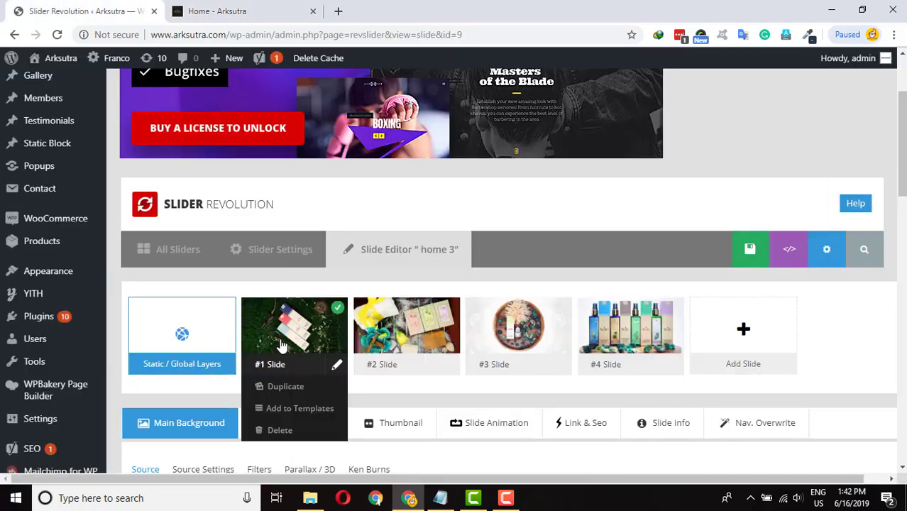
{"action": "left_click", "coordinate": [208, 11]}
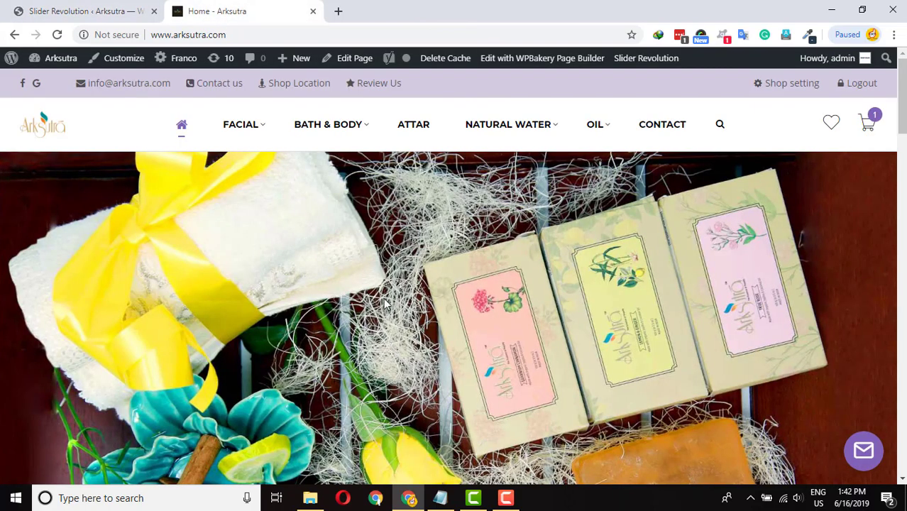
{"action": "left_click", "coordinate": [21, 6]}
{"action": "mouse_move", "coordinate": [398, 319]}
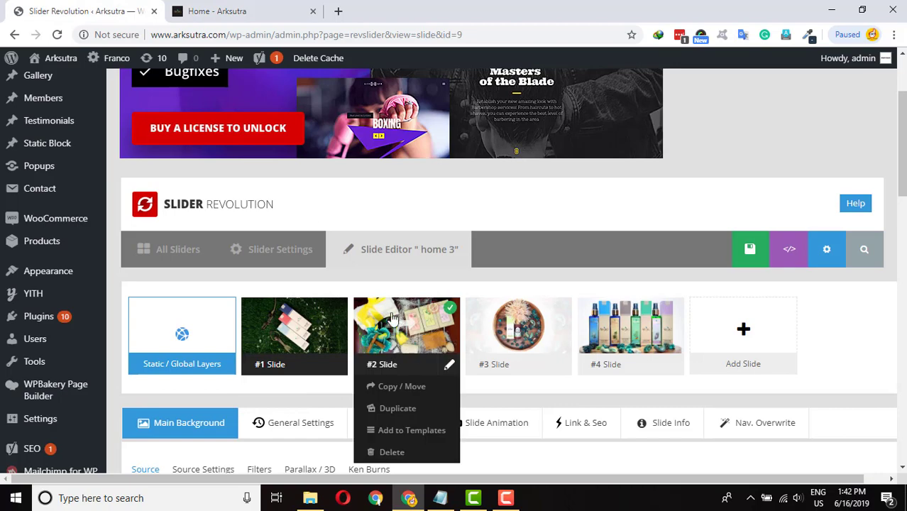
{"action": "mouse_move", "coordinate": [528, 349]}
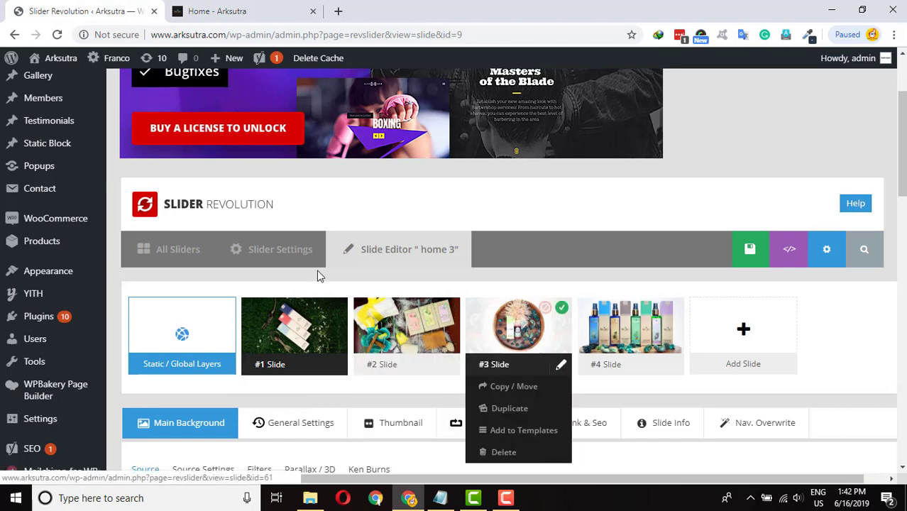
{"action": "left_click", "coordinate": [217, 11]}
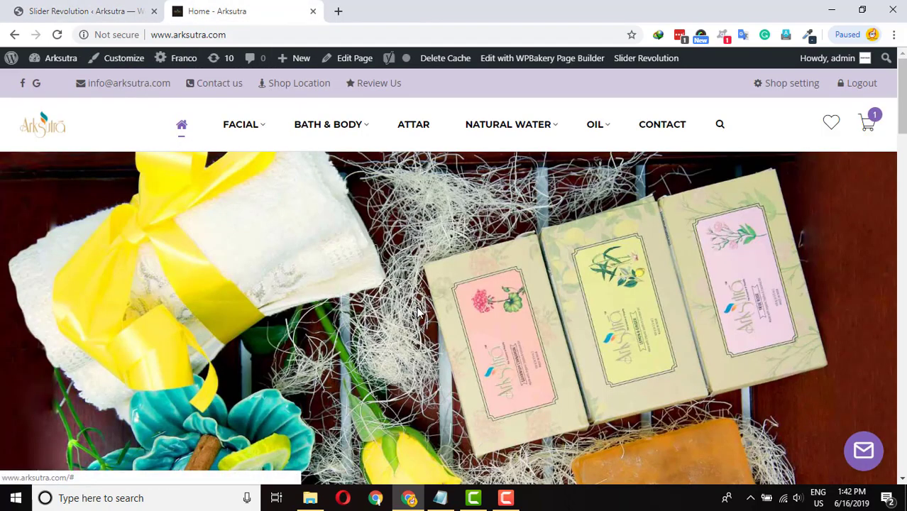
{"action": "scroll", "coordinate": [418, 312], "scroll_direction": "down", "scroll_amount": 2}
{"action": "scroll", "coordinate": [415, 309], "scroll_direction": "up", "scroll_amount": 2}
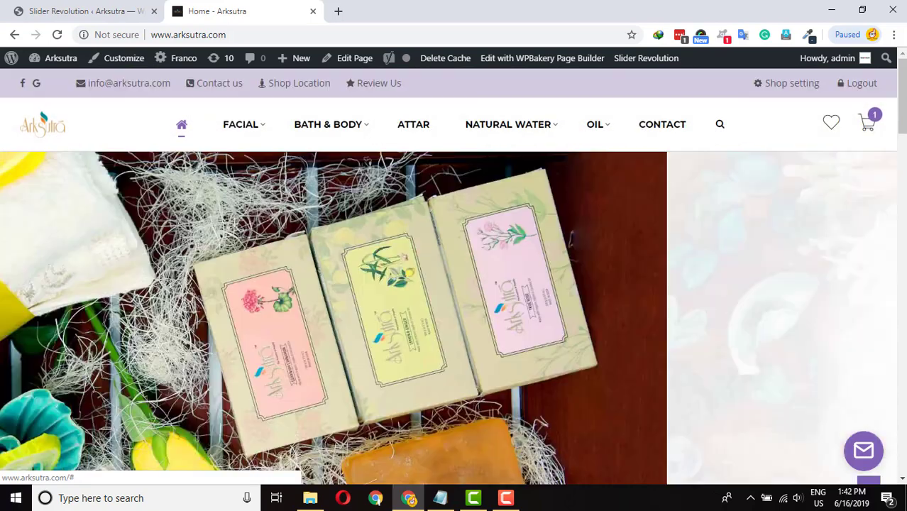
{"action": "left_click", "coordinate": [28, 7]}
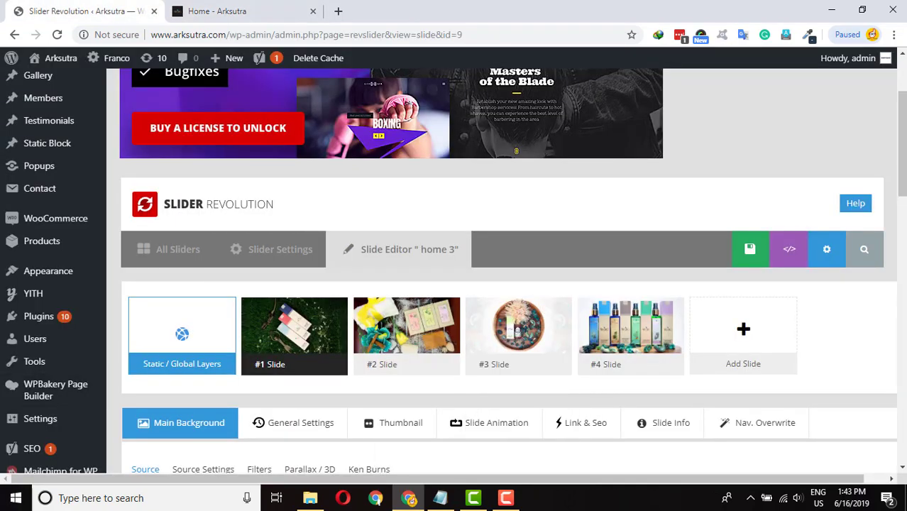
{"action": "scroll", "coordinate": [323, 310], "scroll_direction": "down", "scroll_amount": 1}
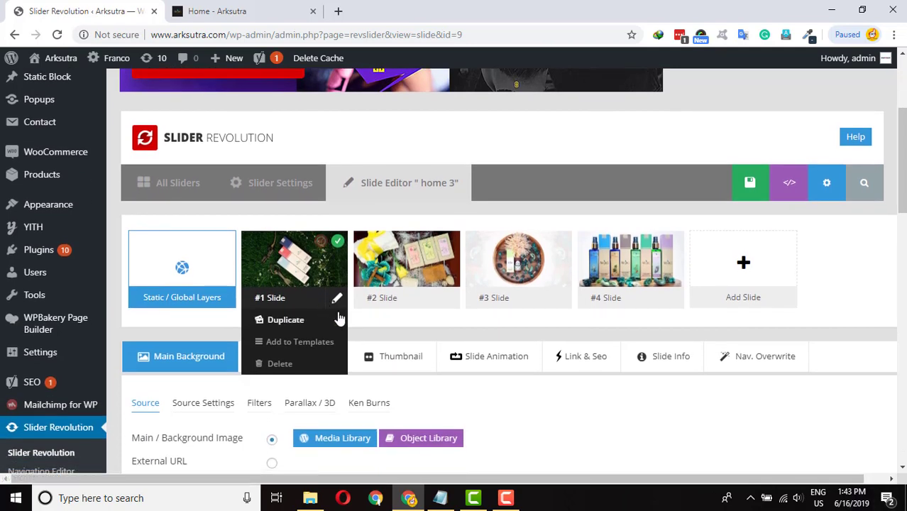
{"action": "scroll", "coordinate": [323, 310], "scroll_direction": "up", "scroll_amount": 1}
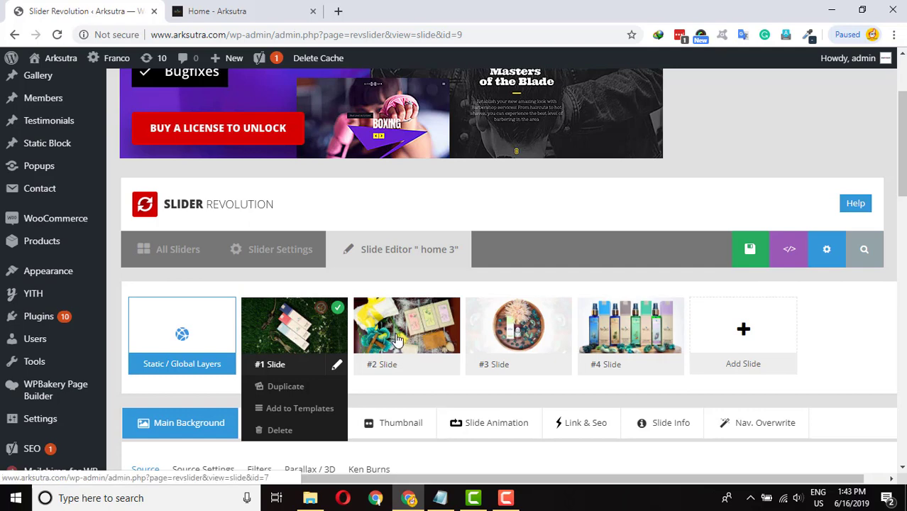
Open the media library to choose a main background image for slide #1.
{"action": "scroll", "coordinate": [401, 337], "scroll_direction": "down", "scroll_amount": 3}
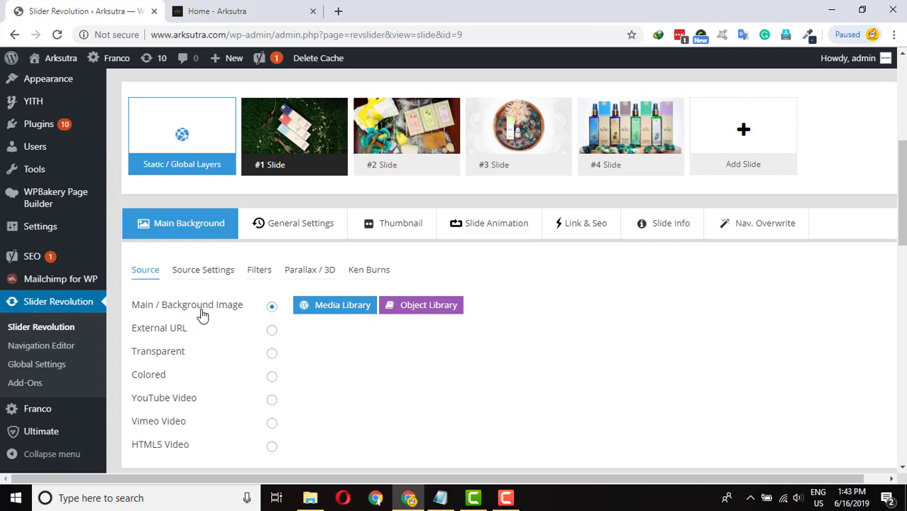
{"action": "left_click", "coordinate": [345, 312]}
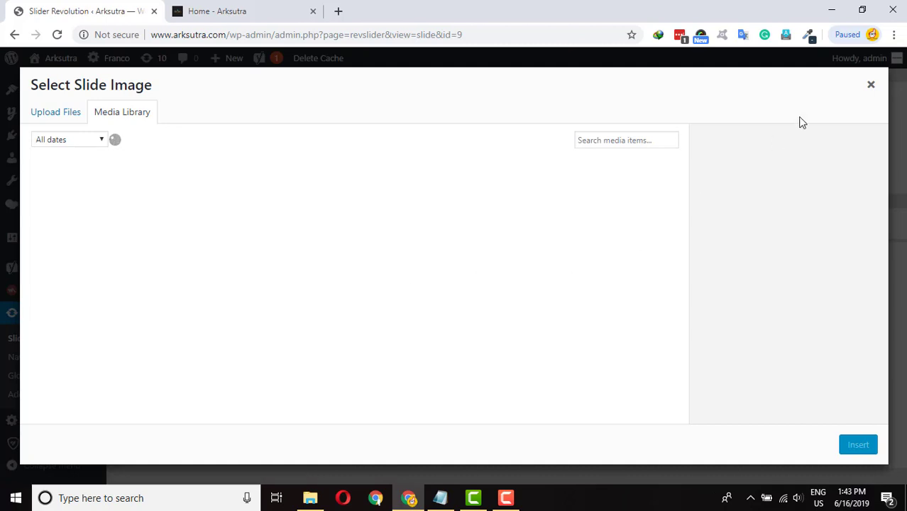
{"action": "left_click", "coordinate": [869, 88]}
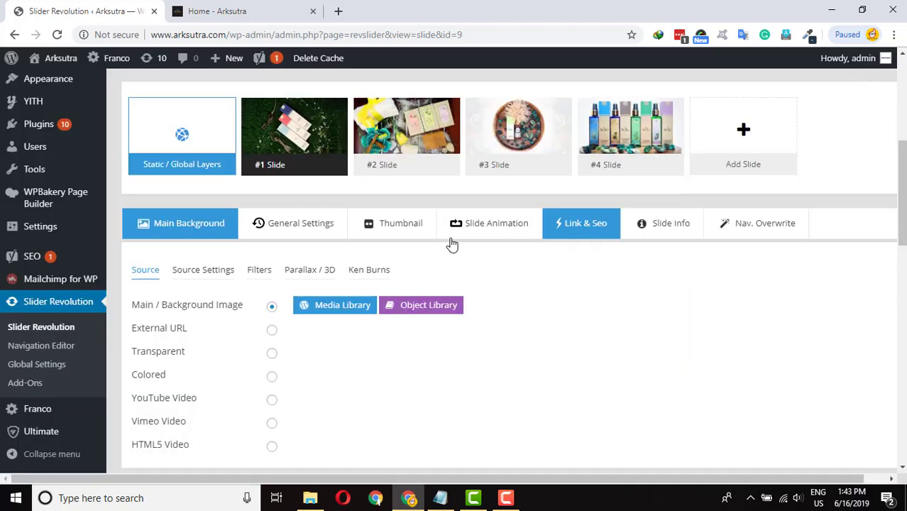
{"action": "mouse_move", "coordinate": [261, 138]}
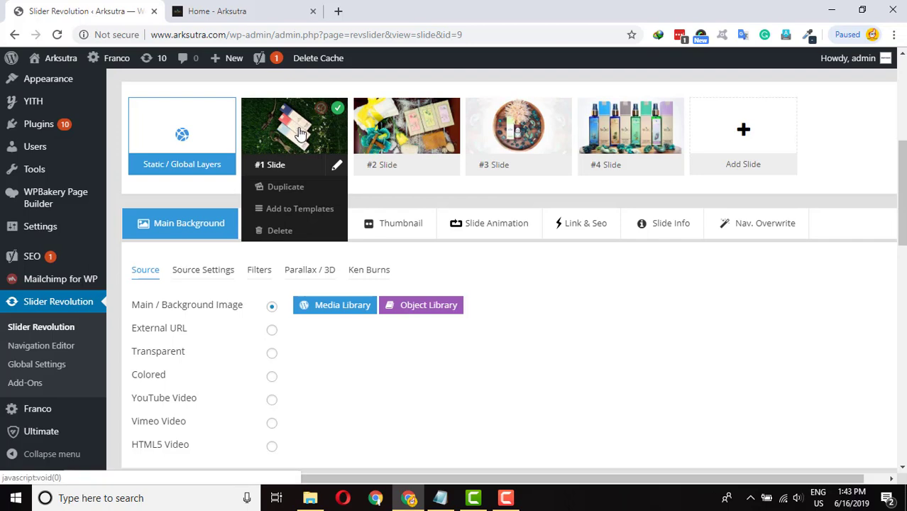
{"action": "left_click", "coordinate": [338, 310]}
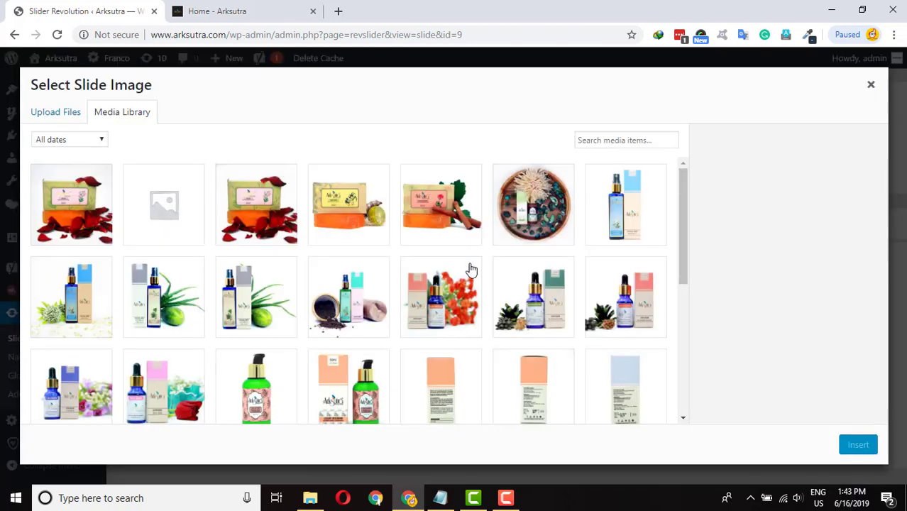
Find the image 6J5A9316A.jpg in the media library and insert it as slide #1's background.
{"action": "scroll", "coordinate": [354, 318], "scroll_direction": "down", "scroll_amount": 3}
{"action": "scroll", "coordinate": [328, 308], "scroll_direction": "up", "scroll_amount": 2}
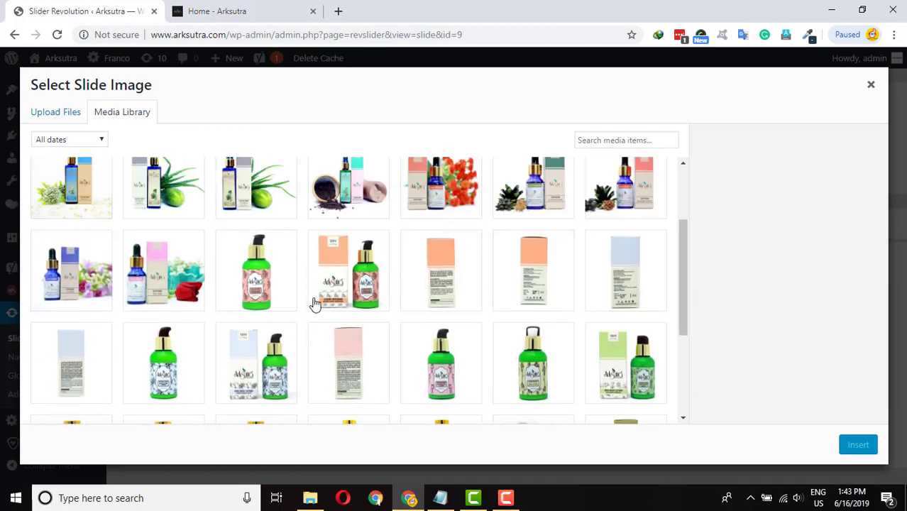
{"action": "scroll", "coordinate": [326, 306], "scroll_direction": "down", "scroll_amount": 5}
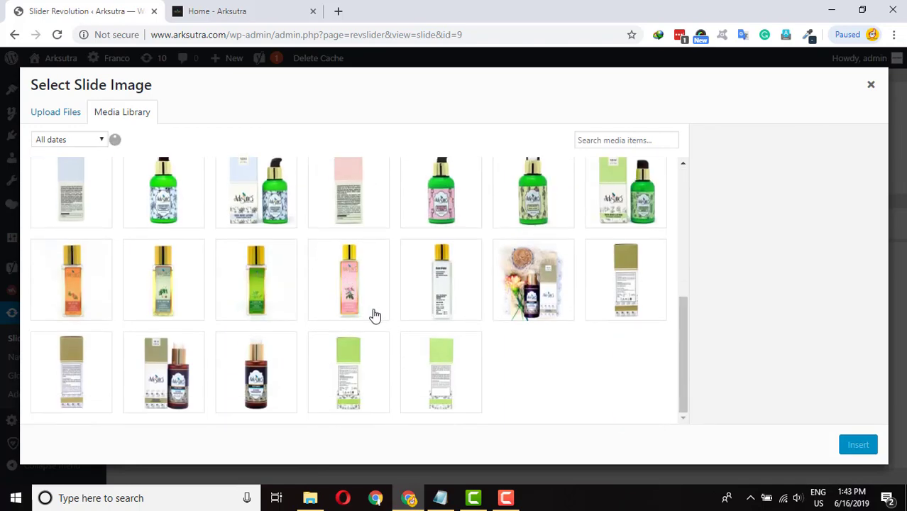
{"action": "scroll", "coordinate": [375, 315], "scroll_direction": "down", "scroll_amount": 5}
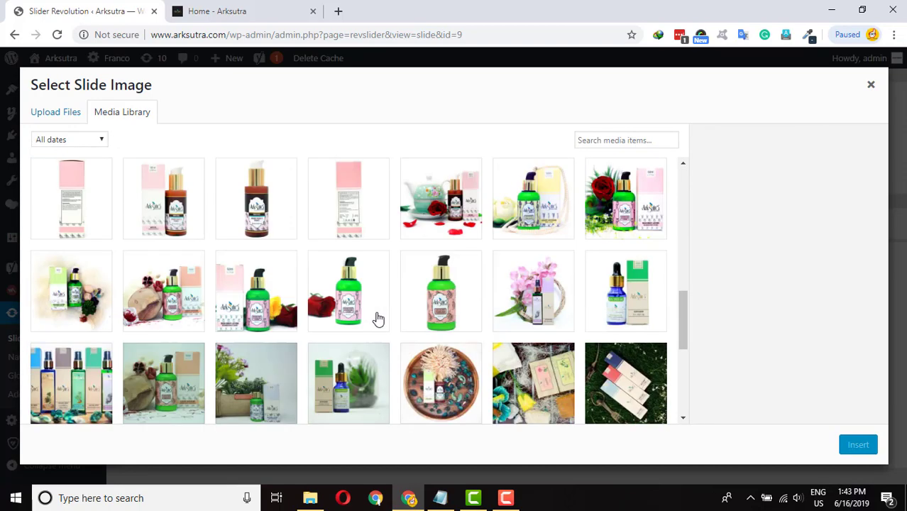
{"action": "scroll", "coordinate": [354, 316], "scroll_direction": "down", "scroll_amount": 2}
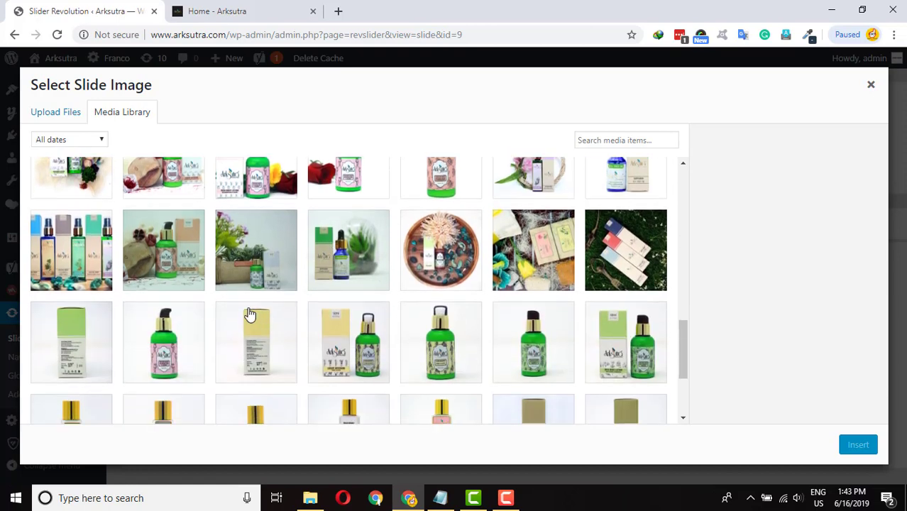
{"action": "scroll", "coordinate": [191, 307], "scroll_direction": "up", "scroll_amount": 3}
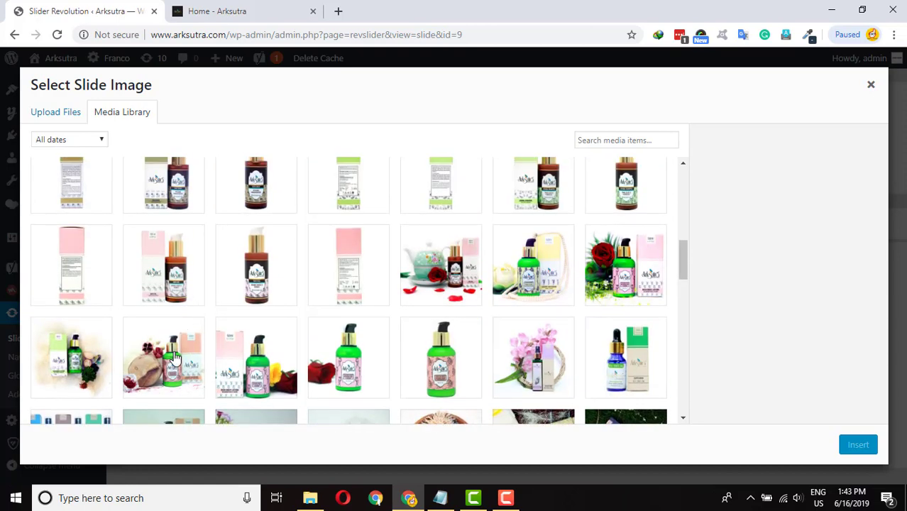
{"action": "left_click", "coordinate": [171, 366]}
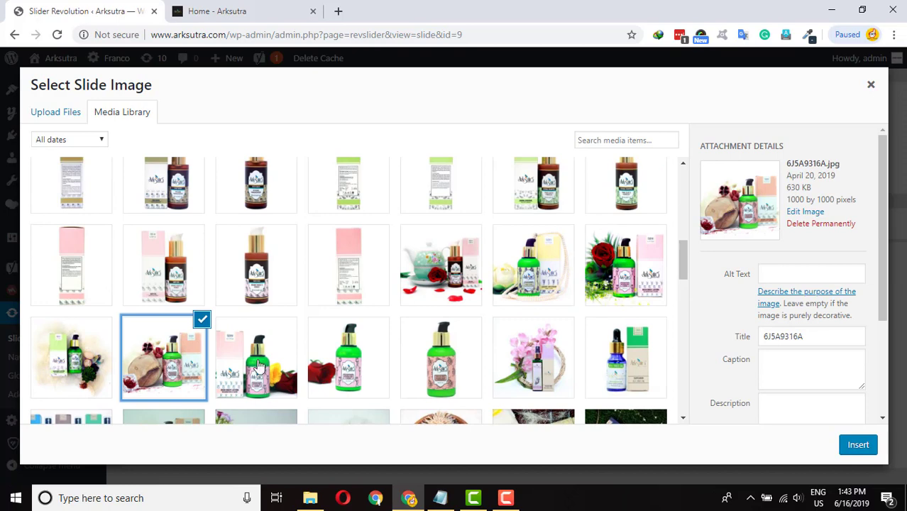
{"action": "left_click", "coordinate": [858, 445]}
{"action": "mouse_move", "coordinate": [272, 130]}
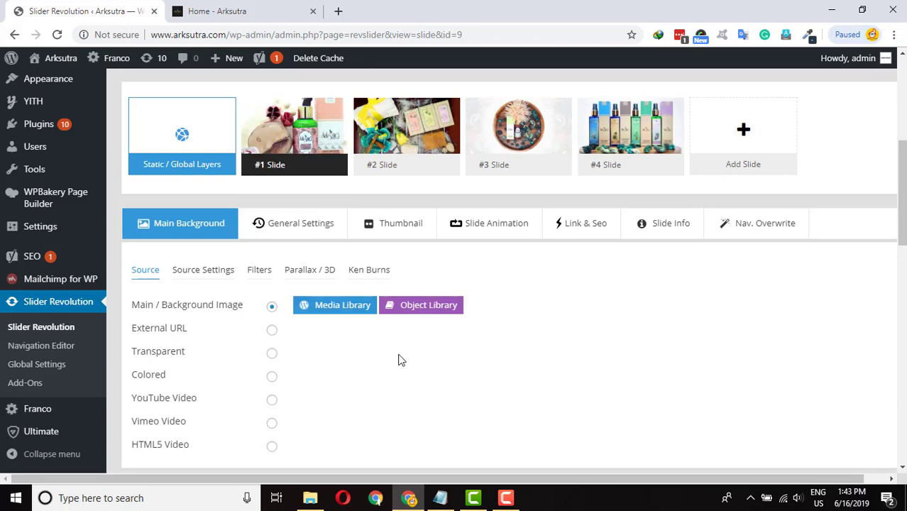
Save slide #1 of the "home 3" slider with its newly inserted background image.
{"action": "scroll", "coordinate": [653, 329], "scroll_direction": "up", "scroll_amount": 2}
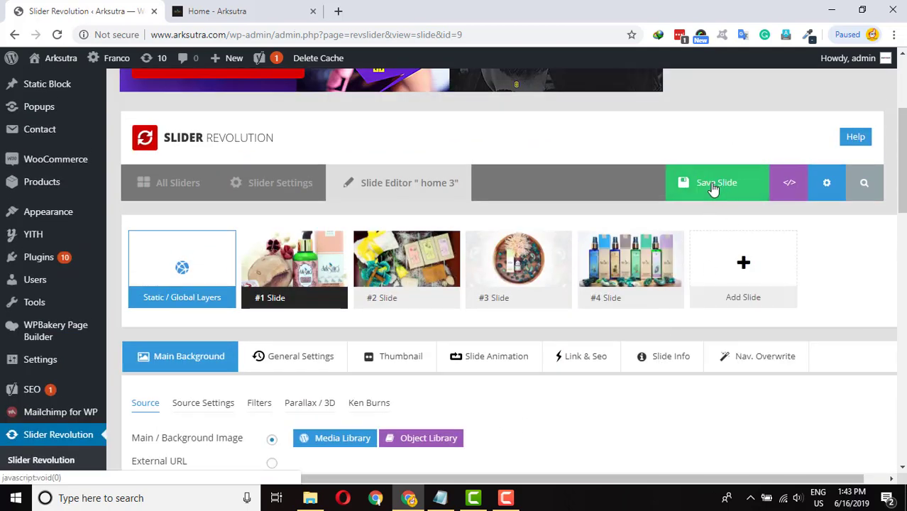
{"action": "left_click", "coordinate": [713, 186]}
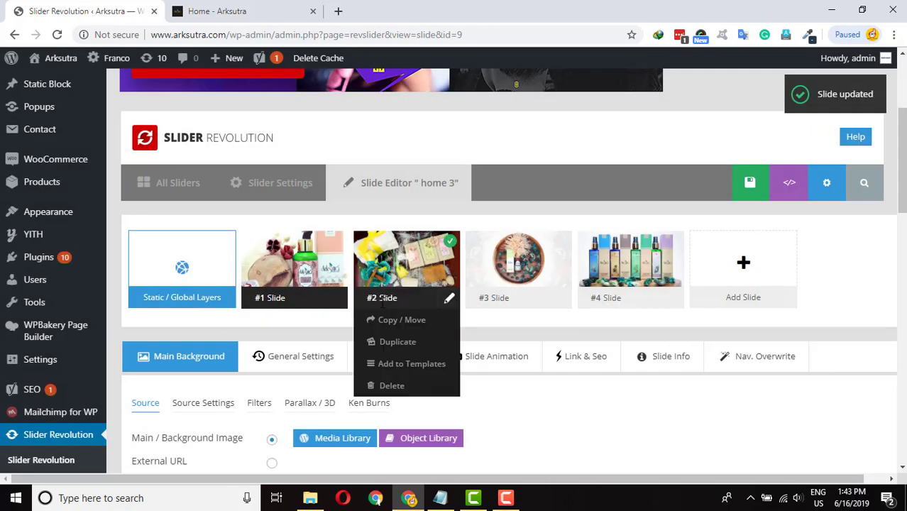
{"action": "mouse_move", "coordinate": [340, 271]}
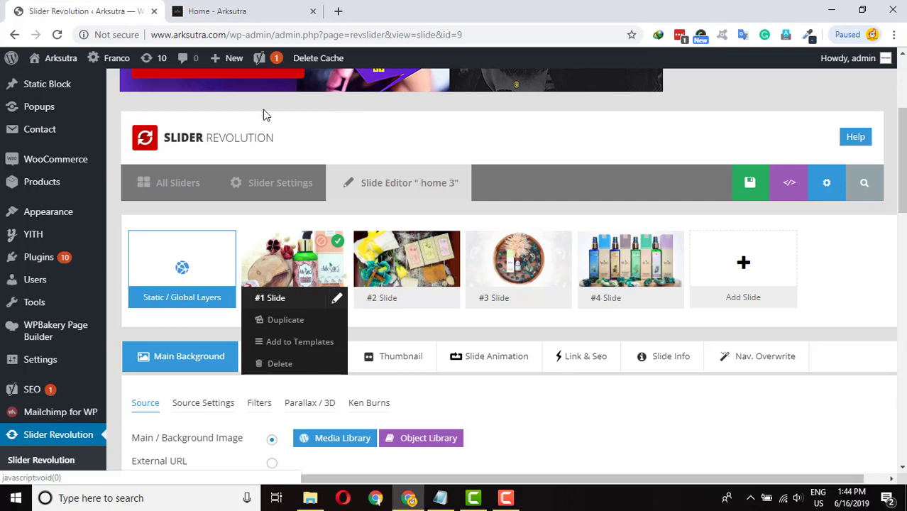
Reload the live homepage at arksutra.com and check the first image of its slider.
{"action": "left_click", "coordinate": [263, 7]}
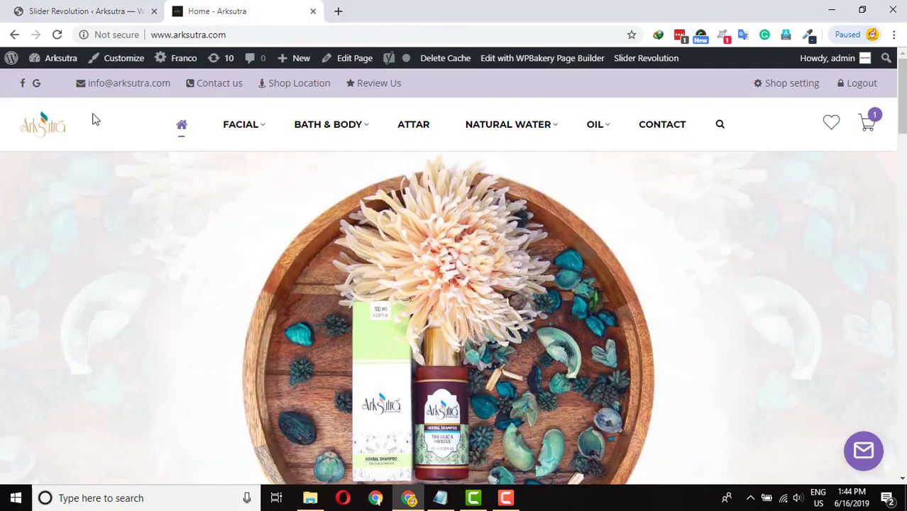
{"action": "left_click", "coordinate": [57, 34]}
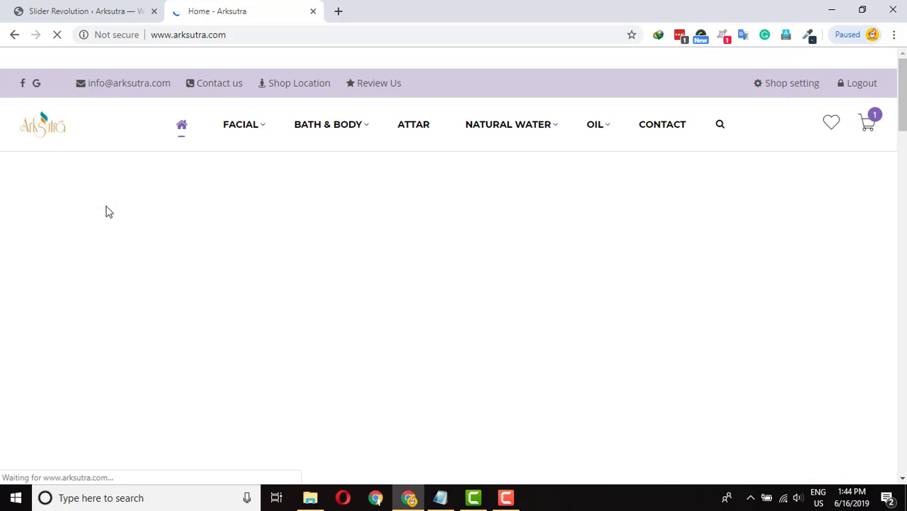
{"action": "scroll", "coordinate": [263, 289], "scroll_direction": "down", "scroll_amount": 1}
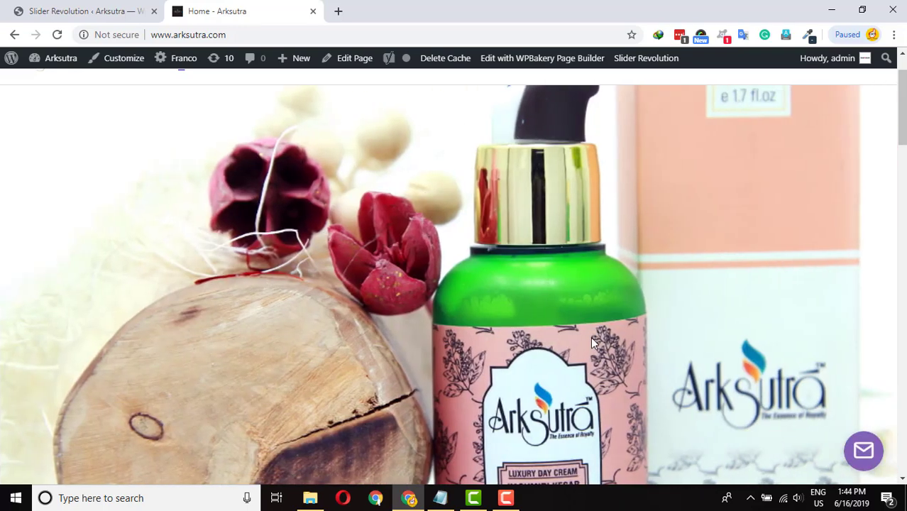
{"action": "scroll", "coordinate": [590, 336], "scroll_direction": "down", "scroll_amount": 2}
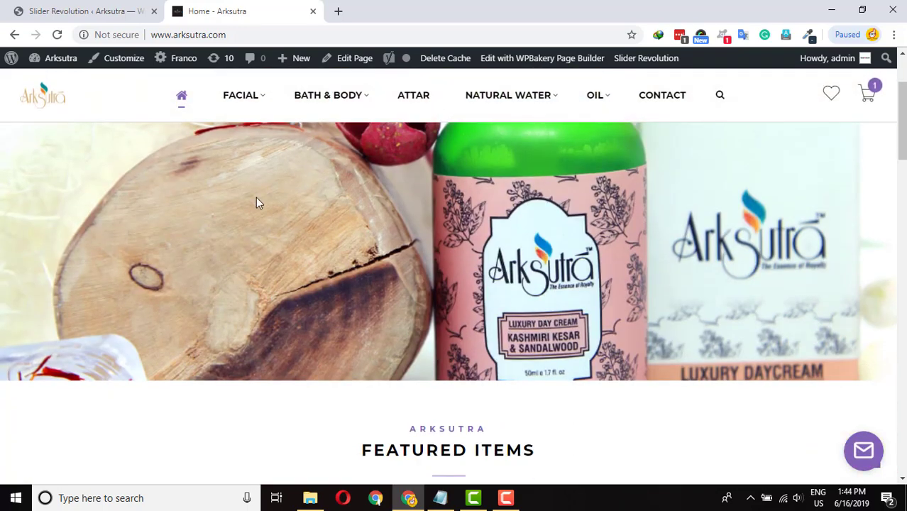
{"action": "scroll", "coordinate": [245, 217], "scroll_direction": "up", "scroll_amount": 1}
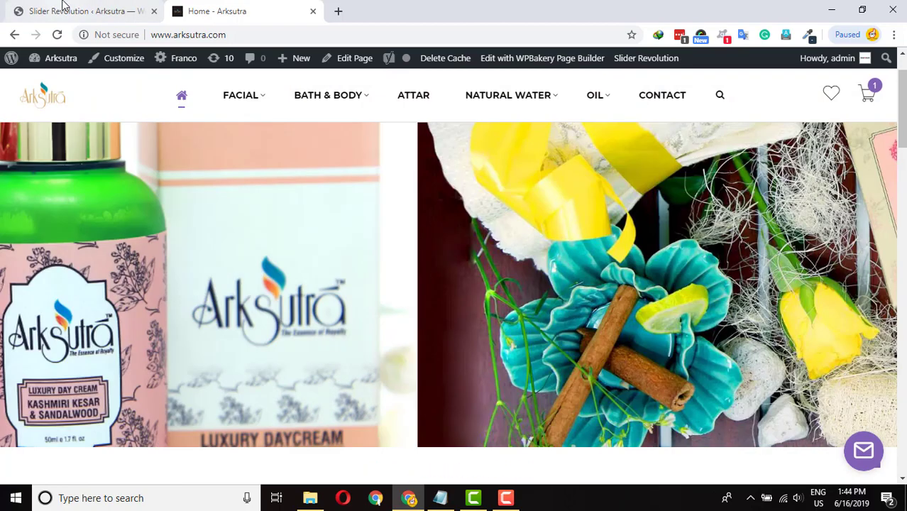
Return to the "home 3" slide editor and replace slide #1's background with 6J5A0184A.jpg from the media library.
{"action": "left_click", "coordinate": [63, 9]}
{"action": "mouse_move", "coordinate": [319, 248]}
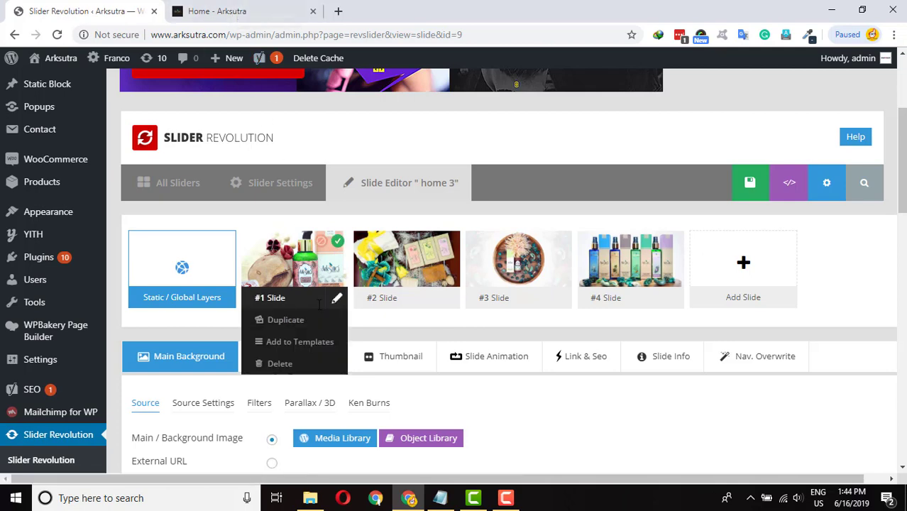
{"action": "scroll", "coordinate": [478, 347], "scroll_direction": "down", "scroll_amount": 2}
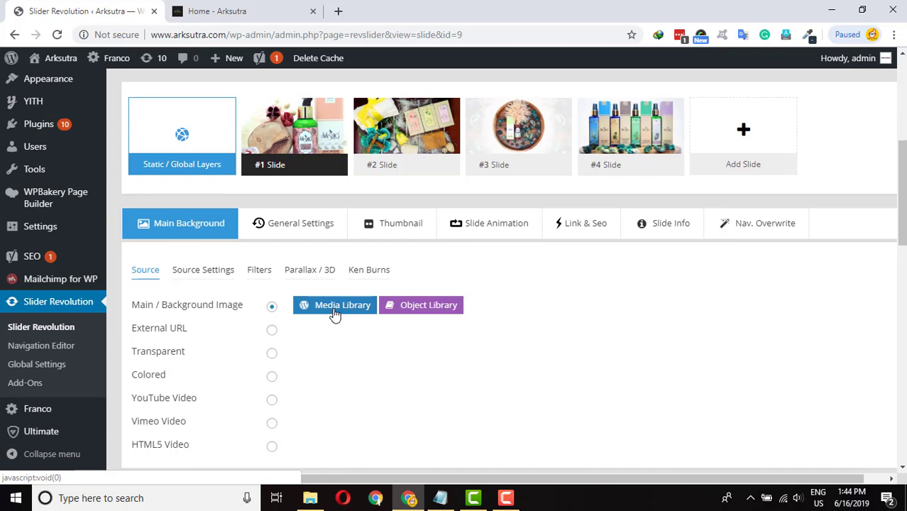
{"action": "mouse_move", "coordinate": [628, 210]}
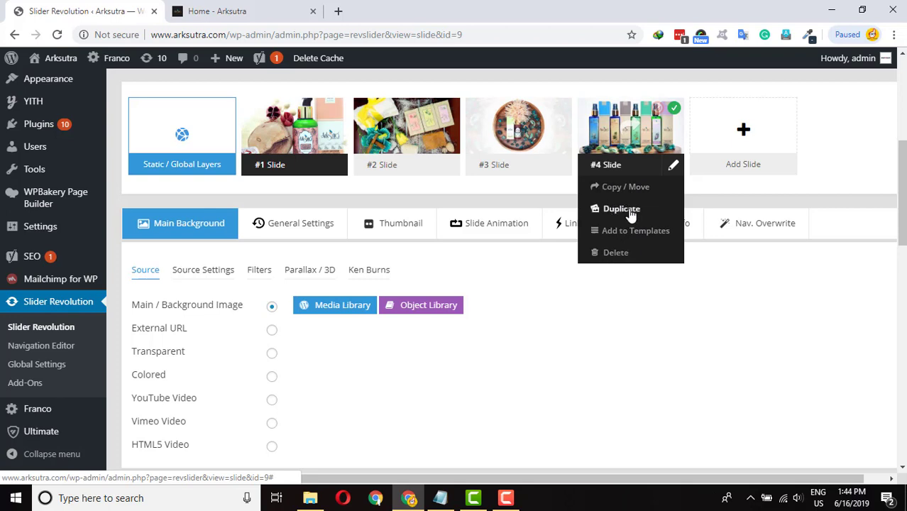
{"action": "left_click", "coordinate": [323, 310]}
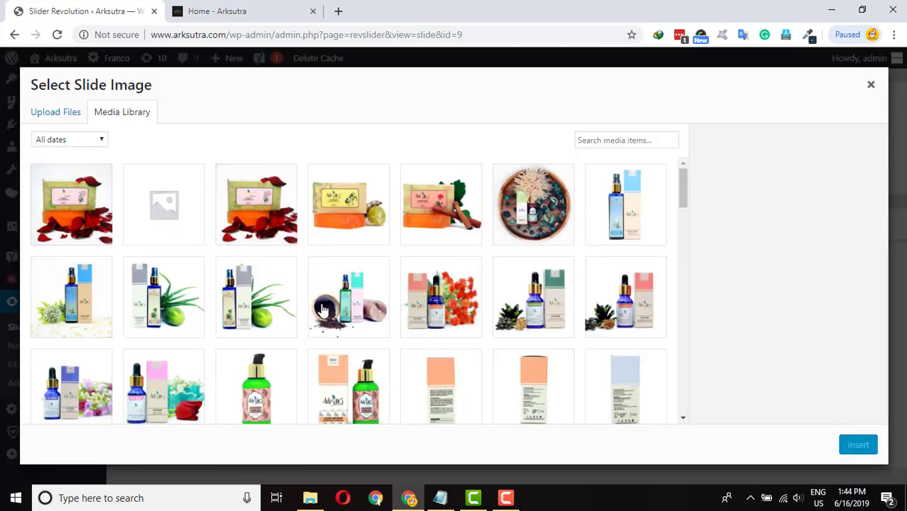
{"action": "scroll", "coordinate": [385, 262], "scroll_direction": "down", "scroll_amount": 8}
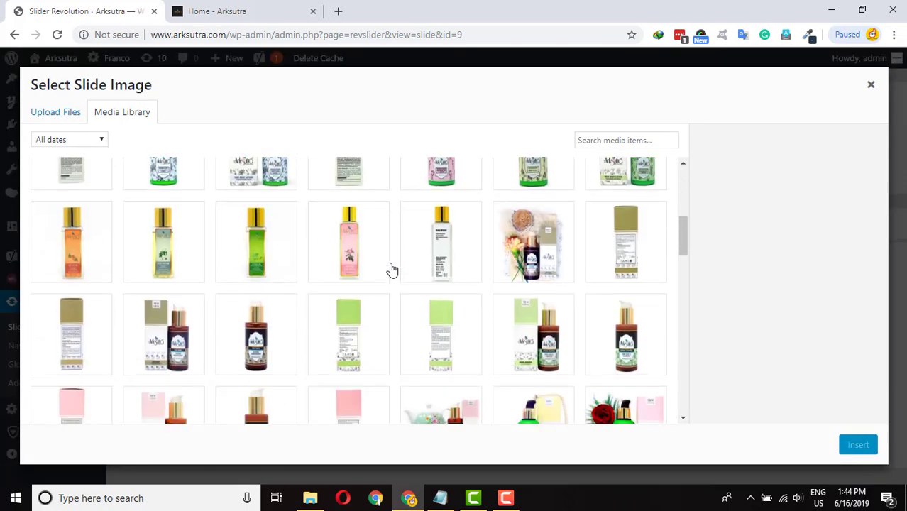
{"action": "scroll", "coordinate": [390, 273], "scroll_direction": "down", "scroll_amount": 5}
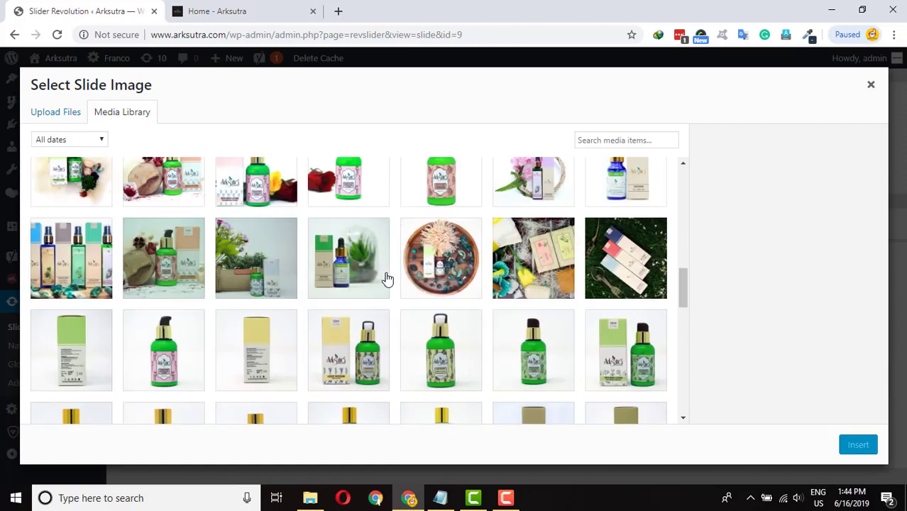
{"action": "scroll", "coordinate": [496, 284], "scroll_direction": "up", "scroll_amount": 1}
{"action": "left_click", "coordinate": [618, 293]}
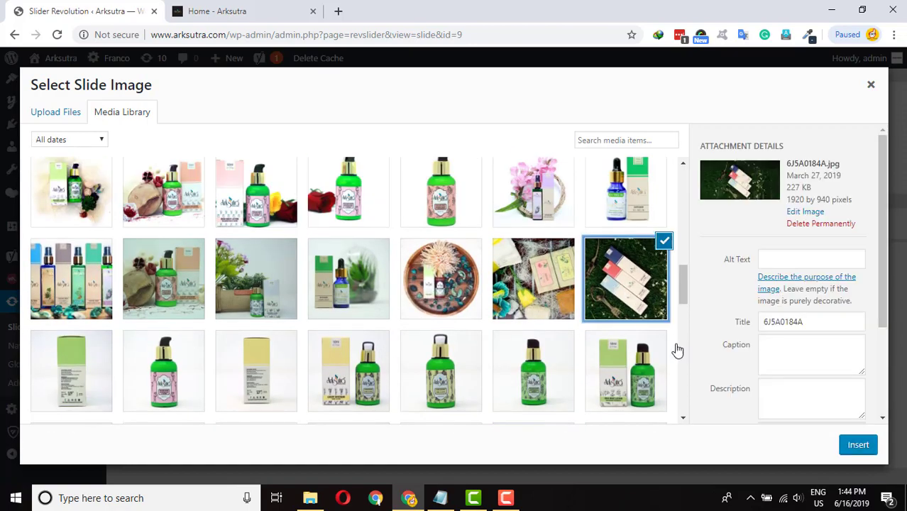
{"action": "left_click", "coordinate": [858, 445]}
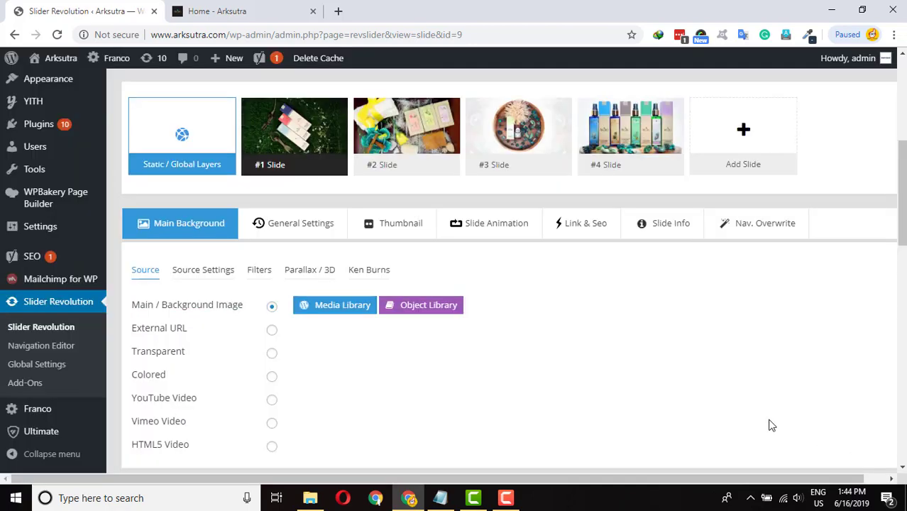
Save slide #1 and reload the live homepage to check its slider image.
{"action": "scroll", "coordinate": [488, 337], "scroll_direction": "down", "scroll_amount": 2}
{"action": "scroll", "coordinate": [497, 337], "scroll_direction": "up", "scroll_amount": 3}
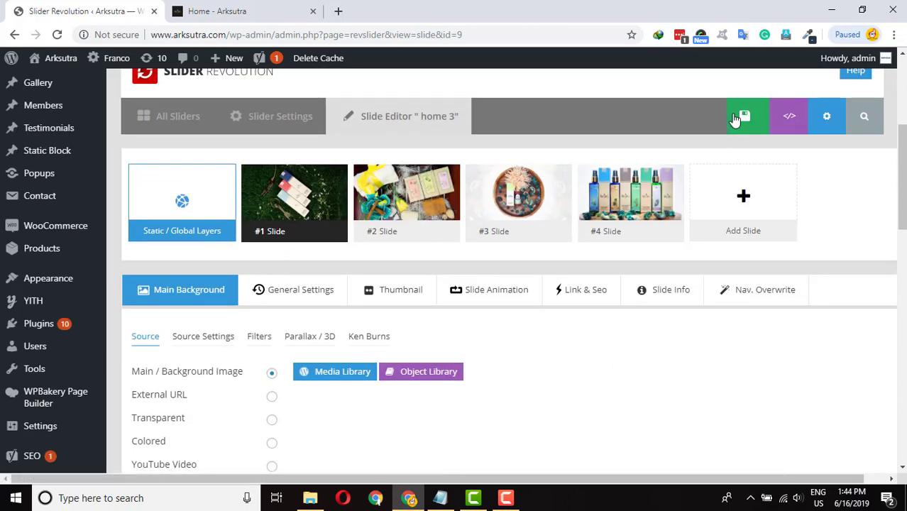
{"action": "left_click", "coordinate": [706, 118]}
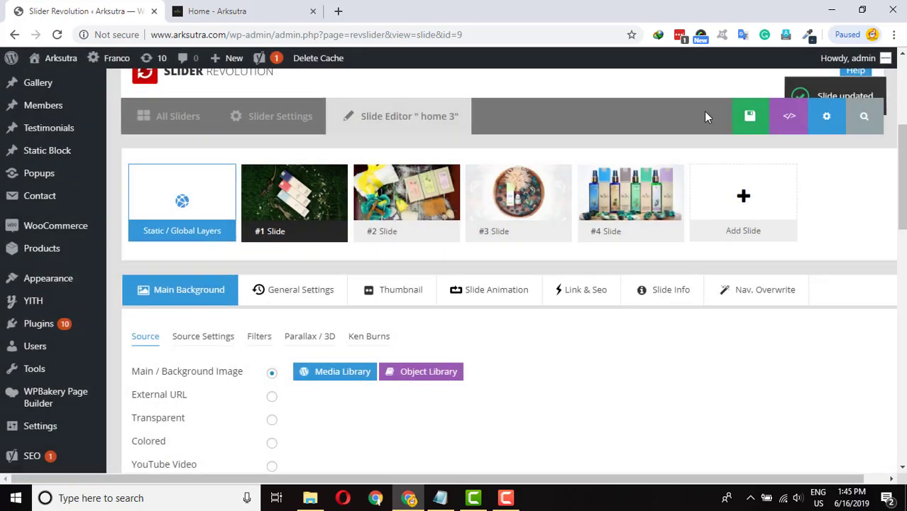
{"action": "scroll", "coordinate": [636, 374], "scroll_direction": "down", "scroll_amount": 1}
{"action": "scroll", "coordinate": [637, 373], "scroll_direction": "up", "scroll_amount": 3}
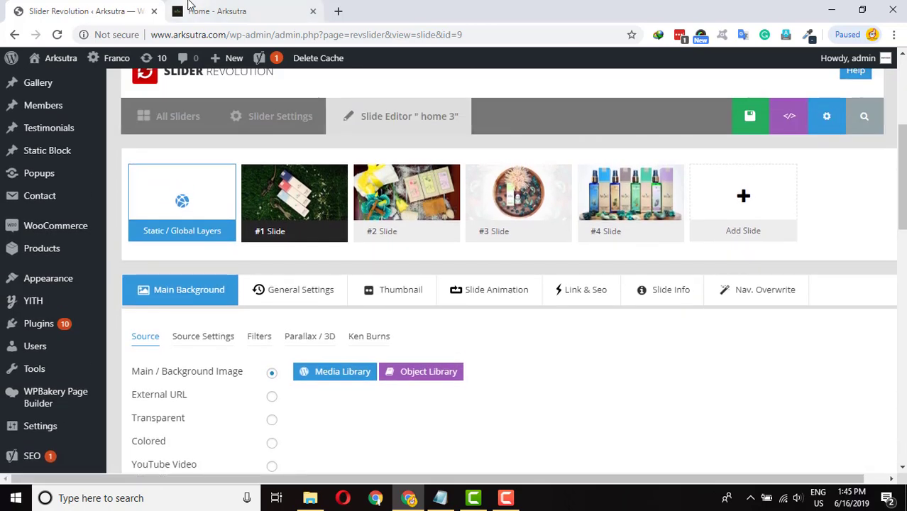
{"action": "left_click", "coordinate": [217, 11]}
{"action": "left_click", "coordinate": [57, 35]}
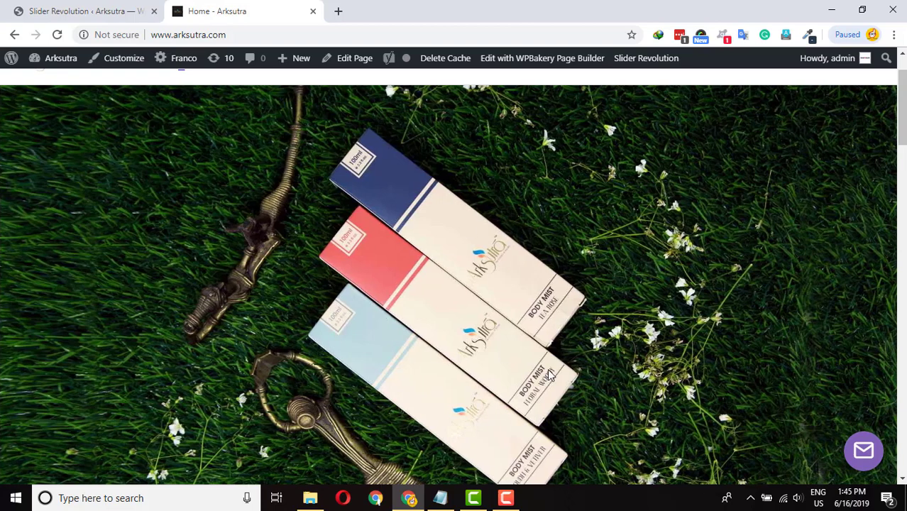
Return to the "home 3" slide editor, open slide #2 and examine its background settings and image preview.
{"action": "left_click", "coordinate": [66, 7]}
{"action": "scroll", "coordinate": [468, 341], "scroll_direction": "down", "scroll_amount": 2}
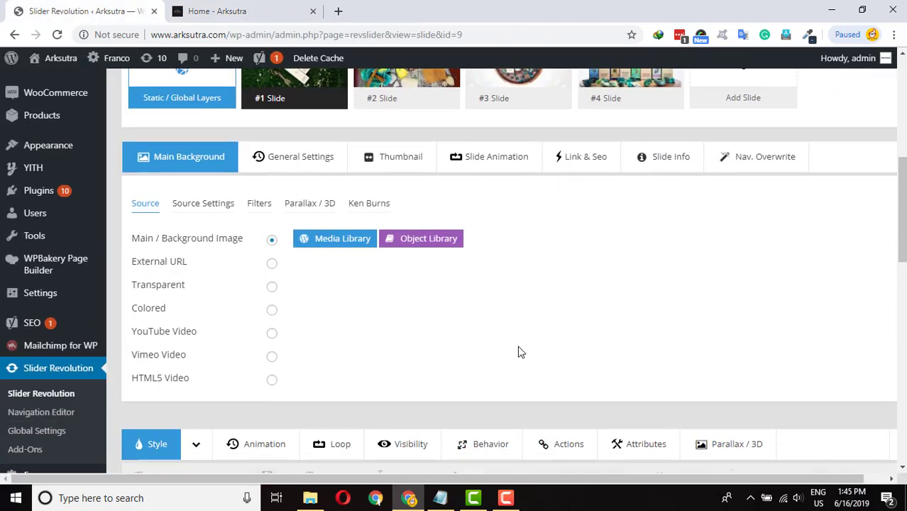
{"action": "scroll", "coordinate": [518, 353], "scroll_direction": "up", "scroll_amount": 2}
{"action": "left_click", "coordinate": [402, 207]}
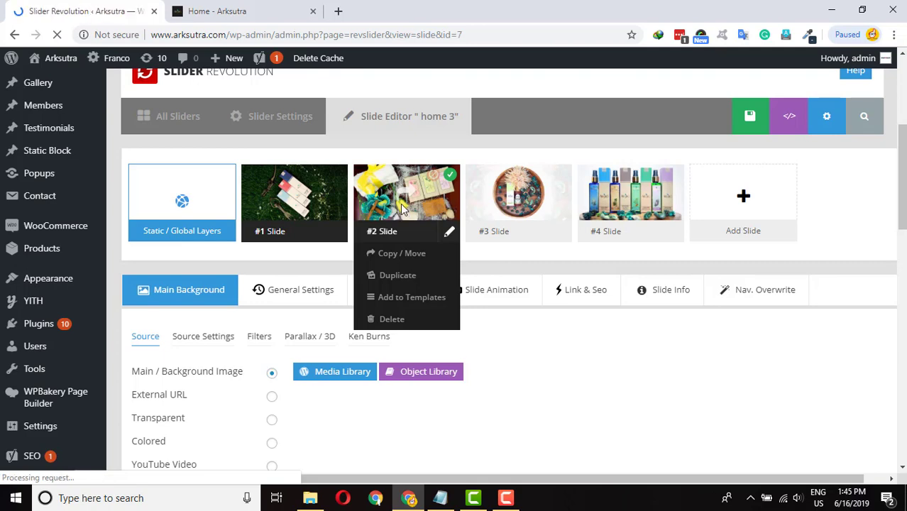
{"action": "scroll", "coordinate": [525, 340], "scroll_direction": "down", "scroll_amount": 4}
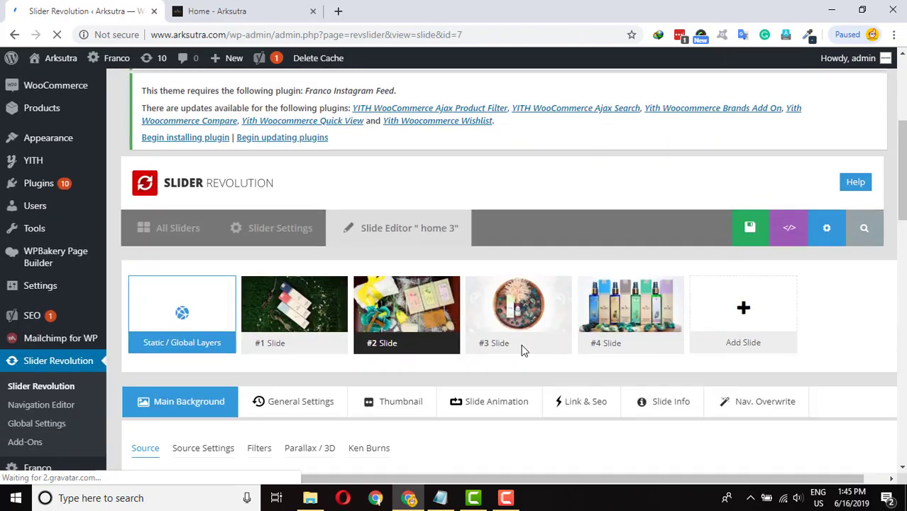
{"action": "scroll", "coordinate": [414, 367], "scroll_direction": "down", "scroll_amount": 4}
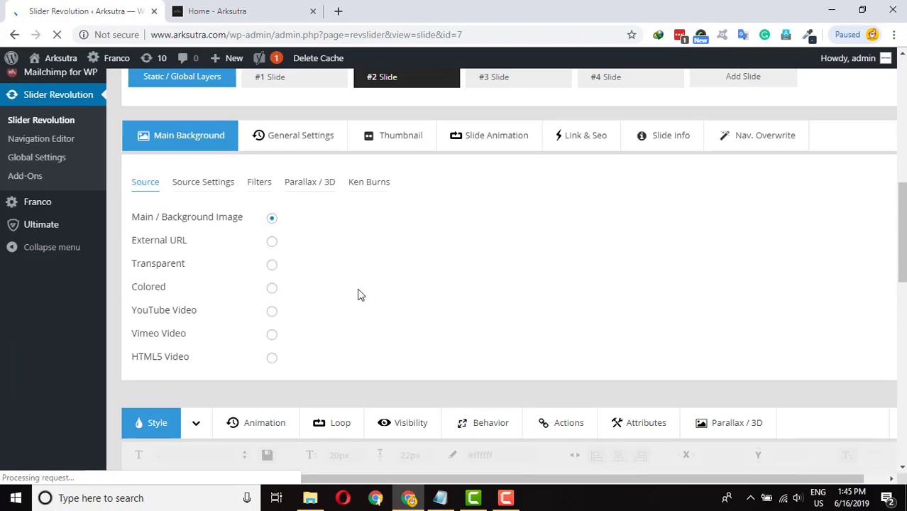
{"action": "scroll", "coordinate": [359, 296], "scroll_direction": "down", "scroll_amount": 5}
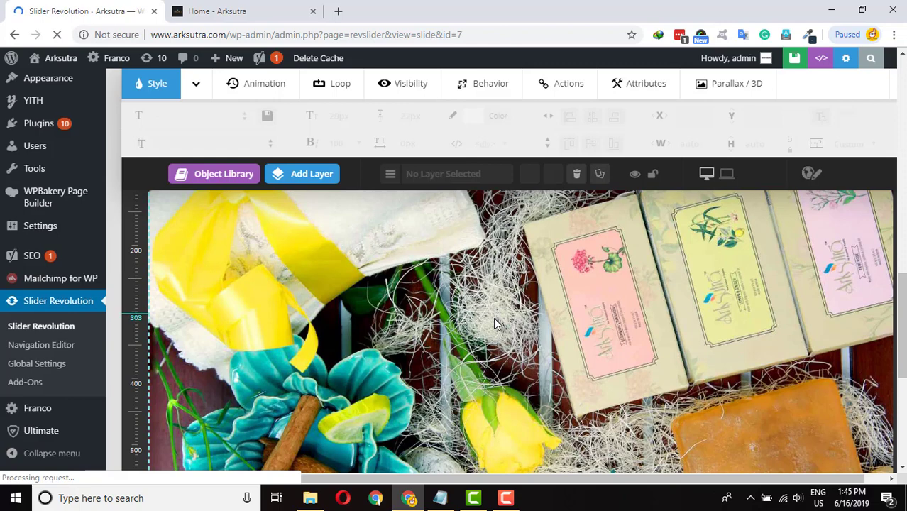
{"action": "scroll", "coordinate": [495, 321], "scroll_direction": "up", "scroll_amount": 8}
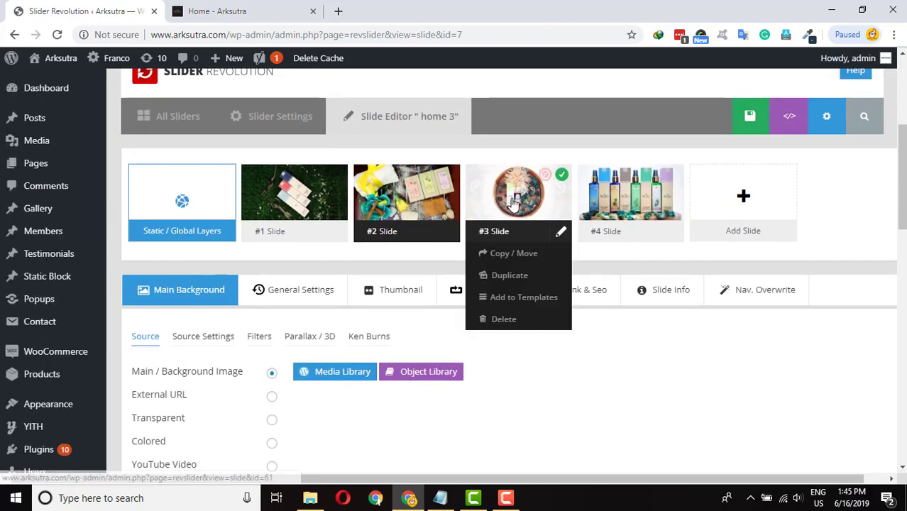
Open slide #3 in the slide editor and examine its background image preview.
{"action": "left_click", "coordinate": [488, 201]}
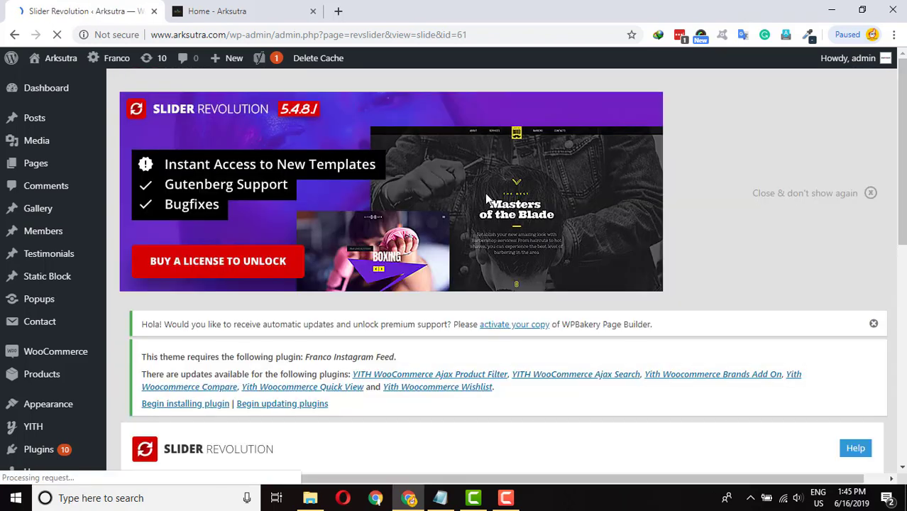
{"action": "scroll", "coordinate": [480, 263], "scroll_direction": "down", "scroll_amount": 5}
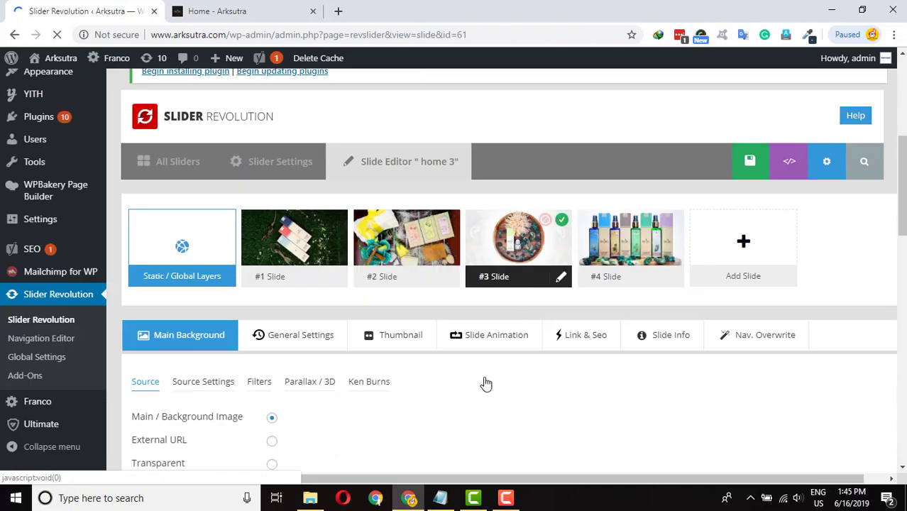
{"action": "scroll", "coordinate": [428, 369], "scroll_direction": "down", "scroll_amount": 5}
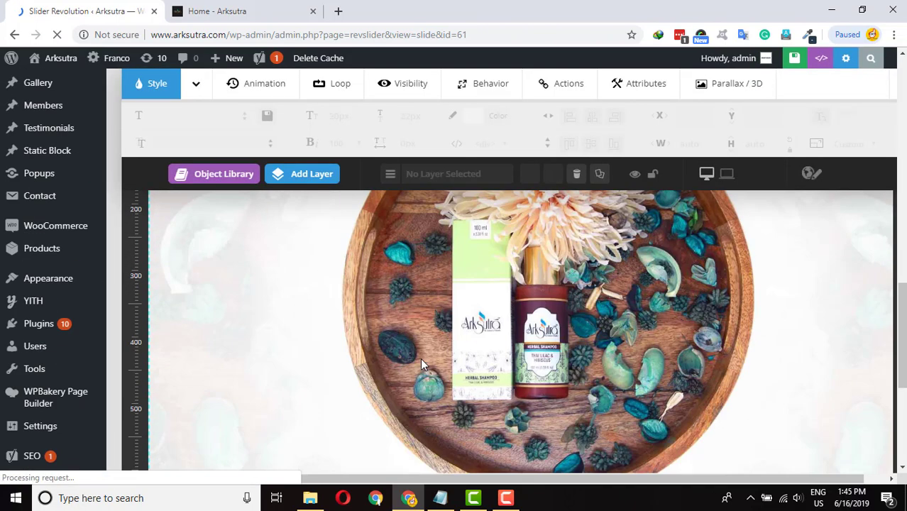
{"action": "scroll", "coordinate": [509, 293], "scroll_direction": "up", "scroll_amount": 6}
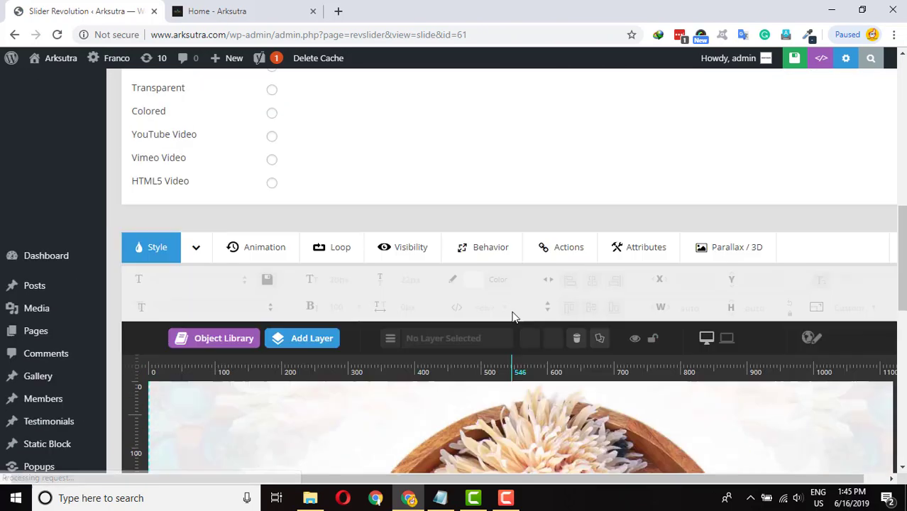
Reorder the slides of the "home 3" slider to #3, #2, #1, #4 and save the slide.
{"action": "mouse_move", "coordinate": [538, 220]}
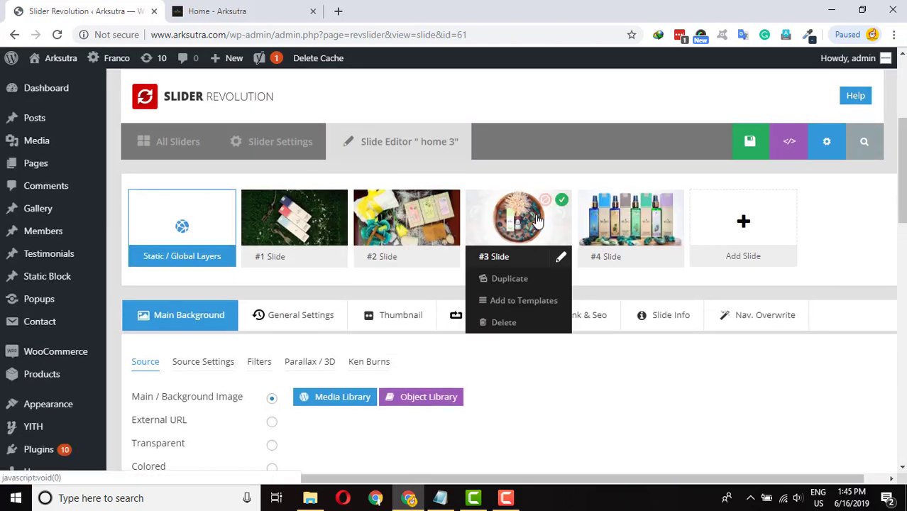
{"action": "left_click_drag", "start_coordinate": [537, 220], "coordinate": [285, 215]}
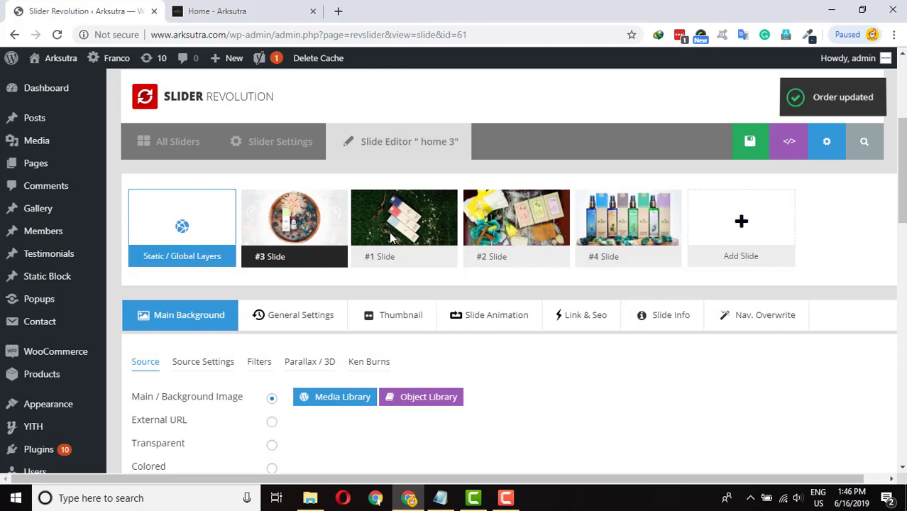
{"action": "mouse_move", "coordinate": [389, 232]}
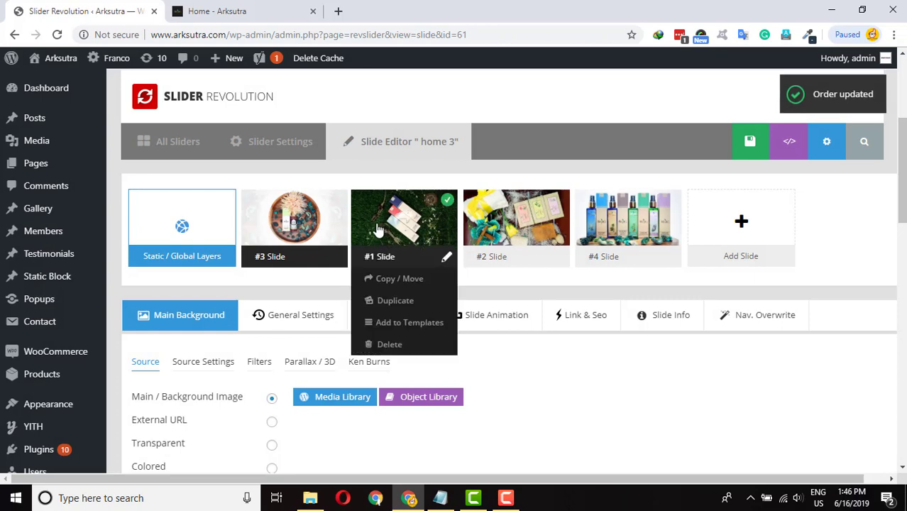
{"action": "left_click_drag", "start_coordinate": [388, 232], "coordinate": [503, 231]}
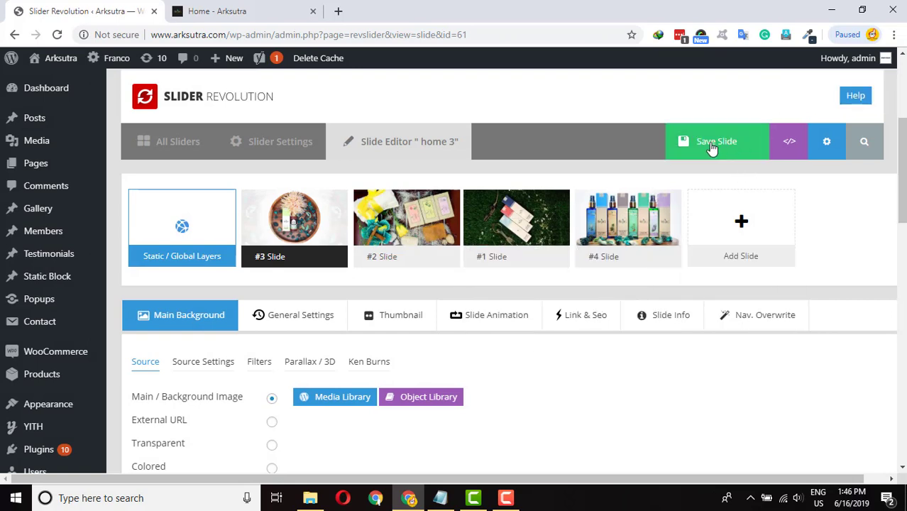
{"action": "left_click", "coordinate": [709, 147]}
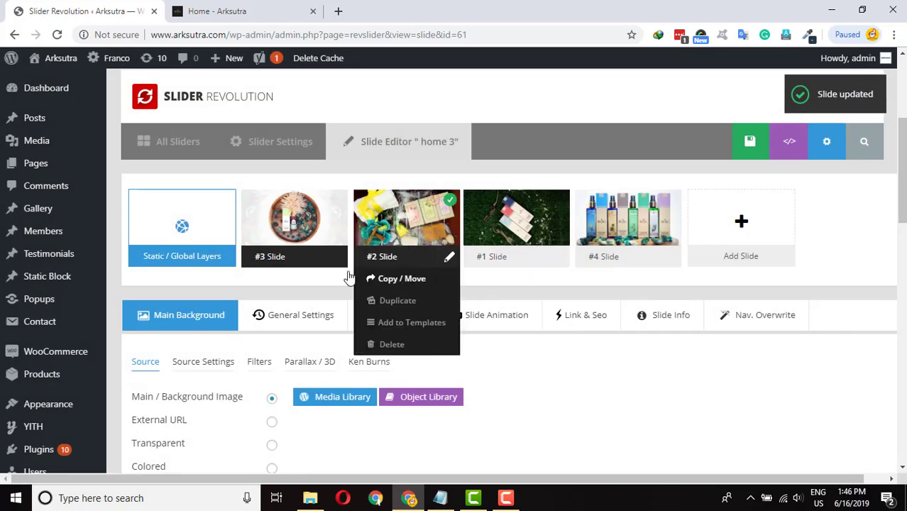
Reload the live homepage to check which slide its slider shows first.
{"action": "mouse_move", "coordinate": [289, 200]}
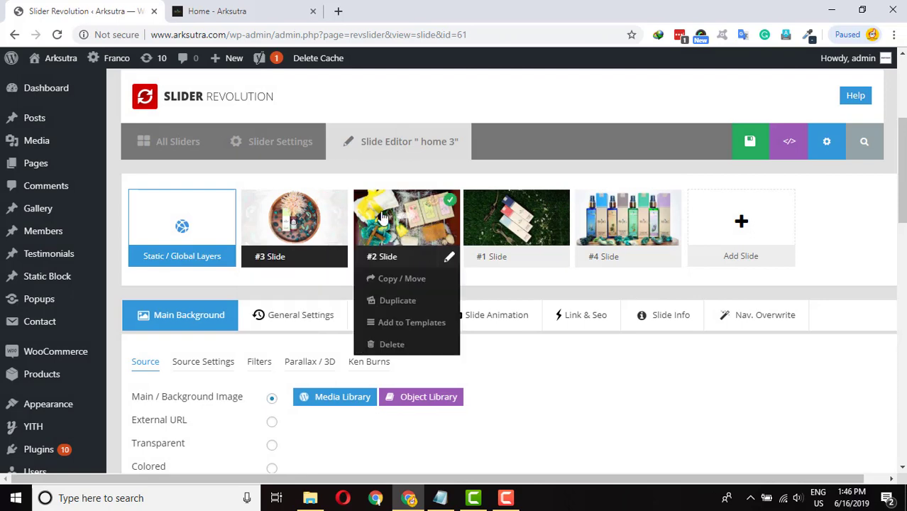
{"action": "left_click", "coordinate": [258, 9]}
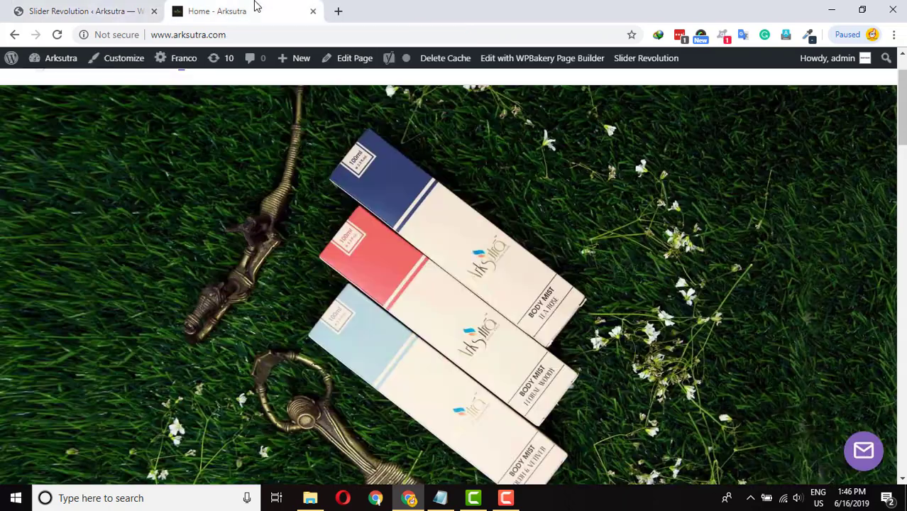
{"action": "left_click", "coordinate": [59, 35]}
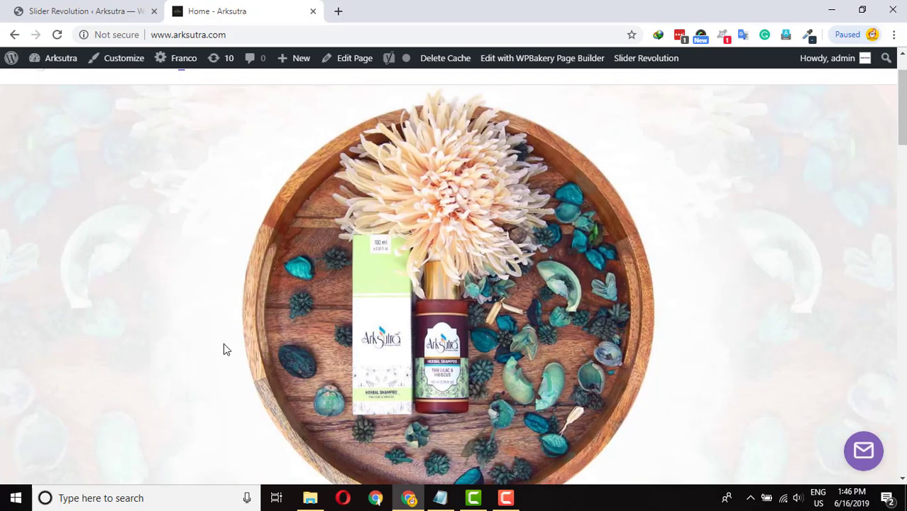
Return to the "home 3" slide editor, reorder the slides to #1, #2, #3, #4 and save the slide.
{"action": "left_click", "coordinate": [73, 8]}
{"action": "mouse_move", "coordinate": [296, 220]}
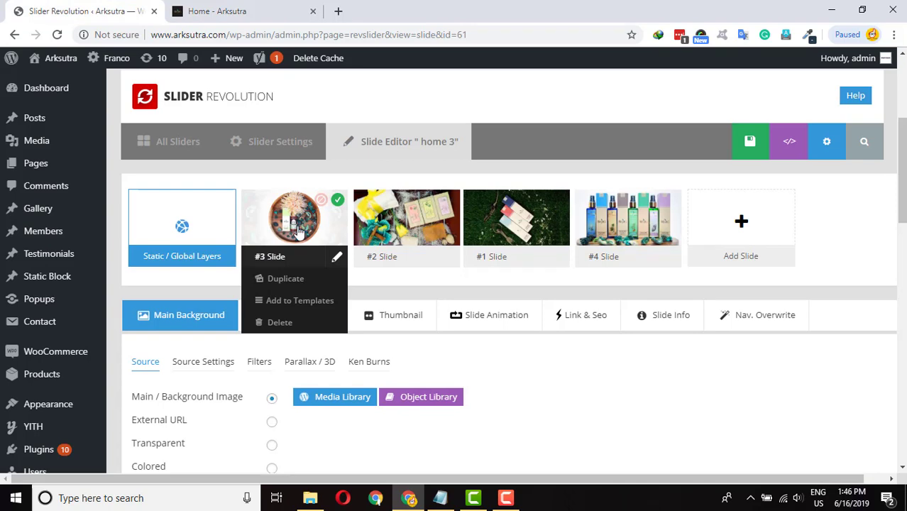
{"action": "mouse_move", "coordinate": [529, 224]}
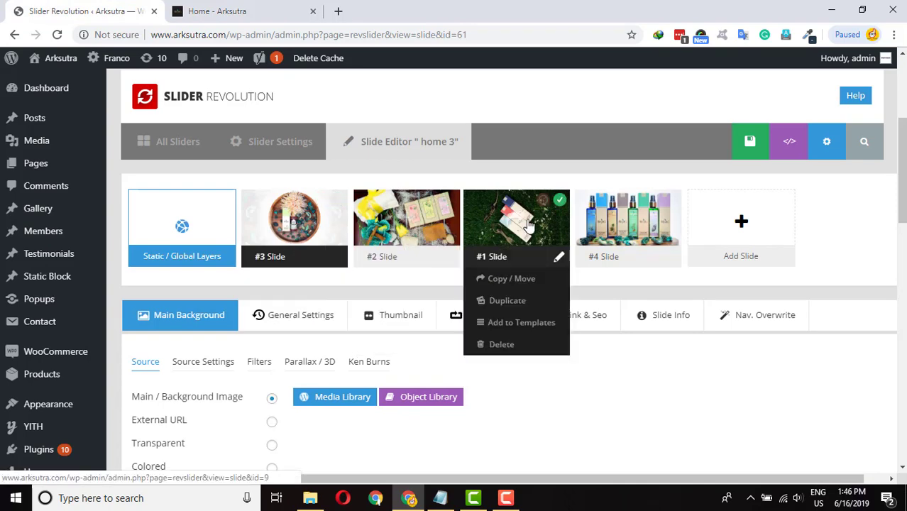
{"action": "left_click_drag", "start_coordinate": [529, 224], "coordinate": [306, 222]}
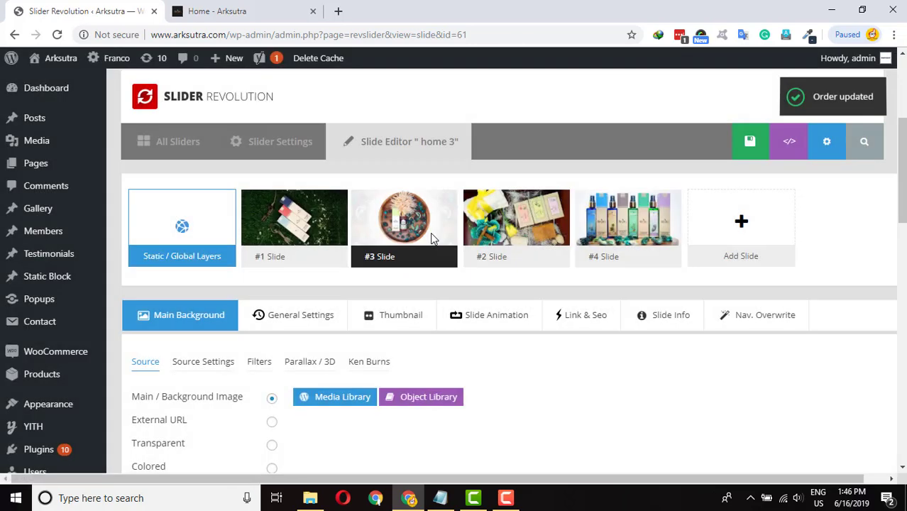
{"action": "mouse_move", "coordinate": [487, 236]}
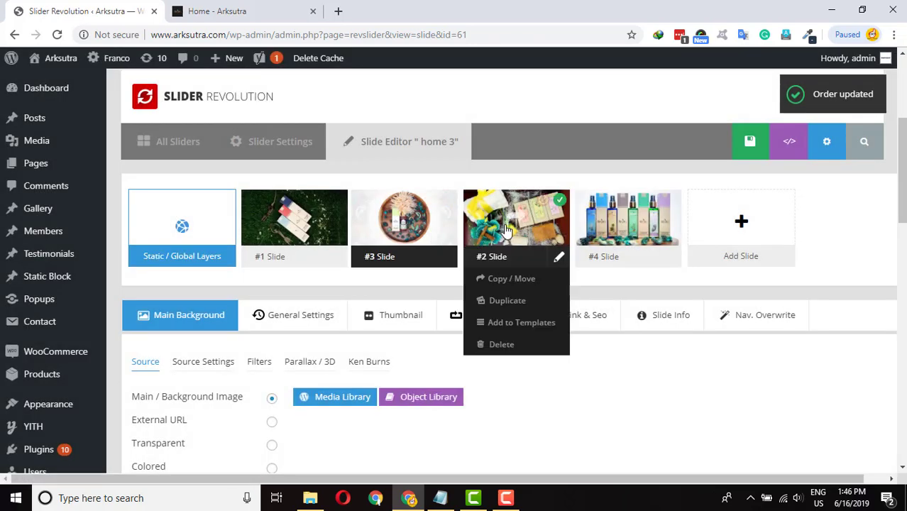
{"action": "left_click_drag", "start_coordinate": [487, 237], "coordinate": [384, 237]}
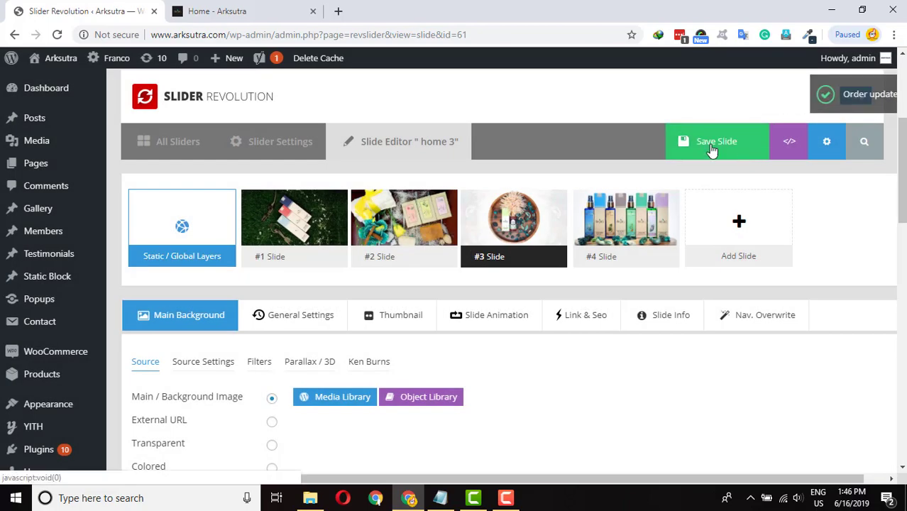
{"action": "left_click", "coordinate": [712, 145]}
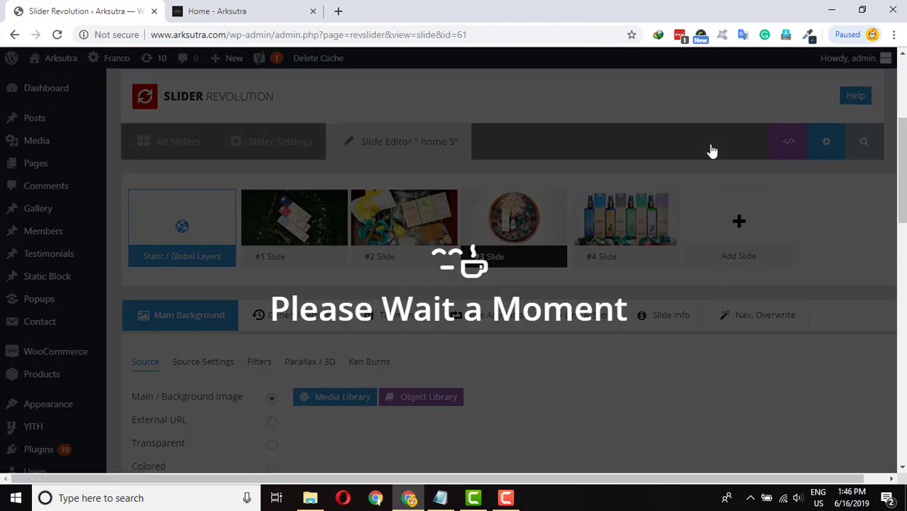